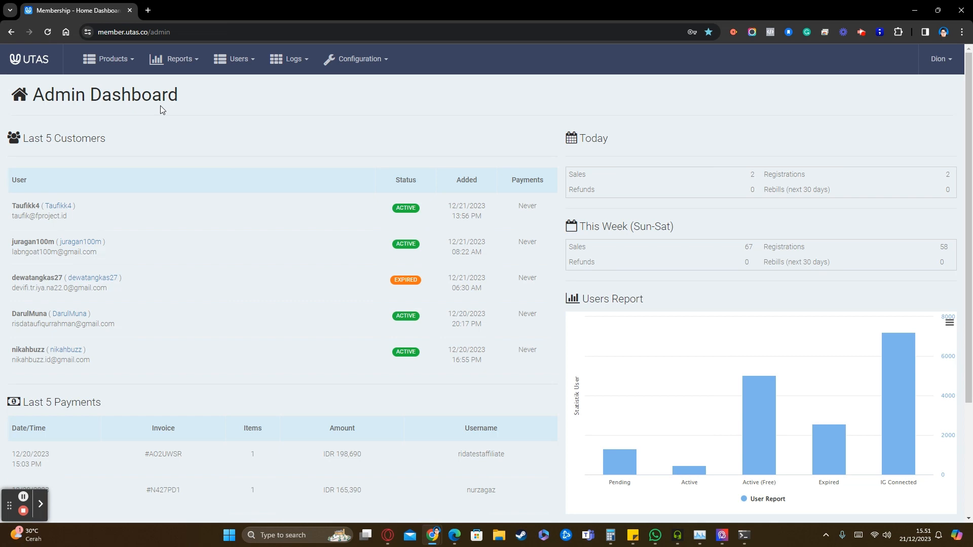
Open the coupon batches list and start creating a new coupon batch
{"action": "left_click", "coordinate": [104, 62]}
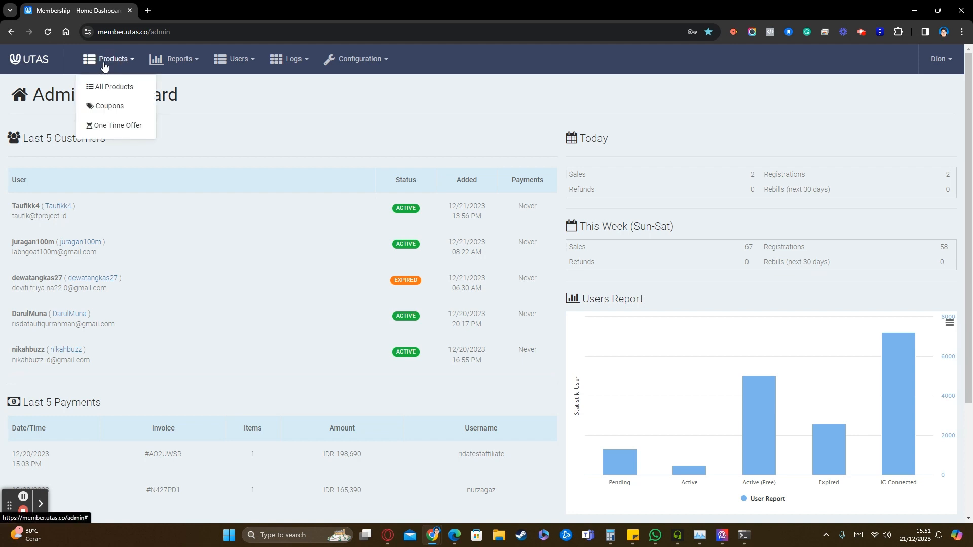
{"action": "left_click", "coordinate": [104, 105]}
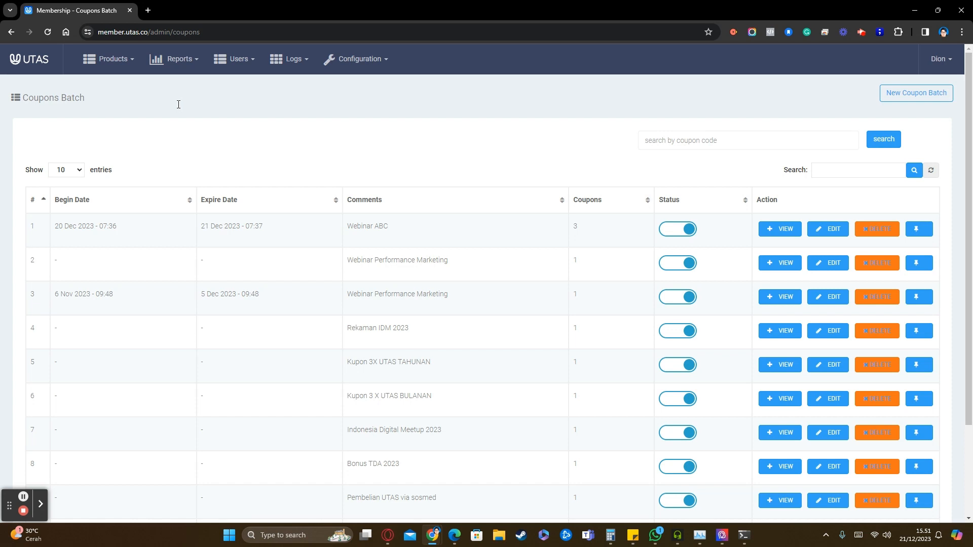
{"action": "left_click", "coordinate": [110, 64]}
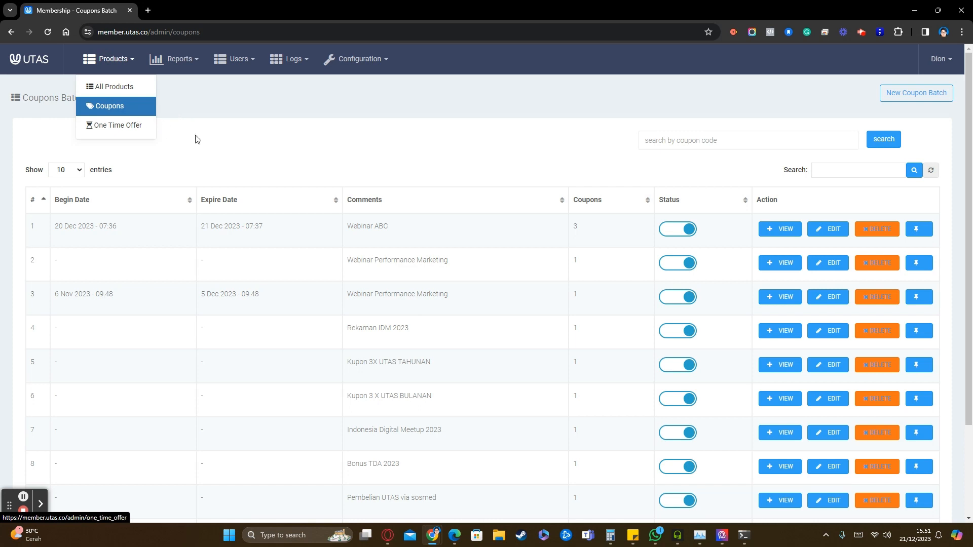
{"action": "left_click", "coordinate": [364, 143]}
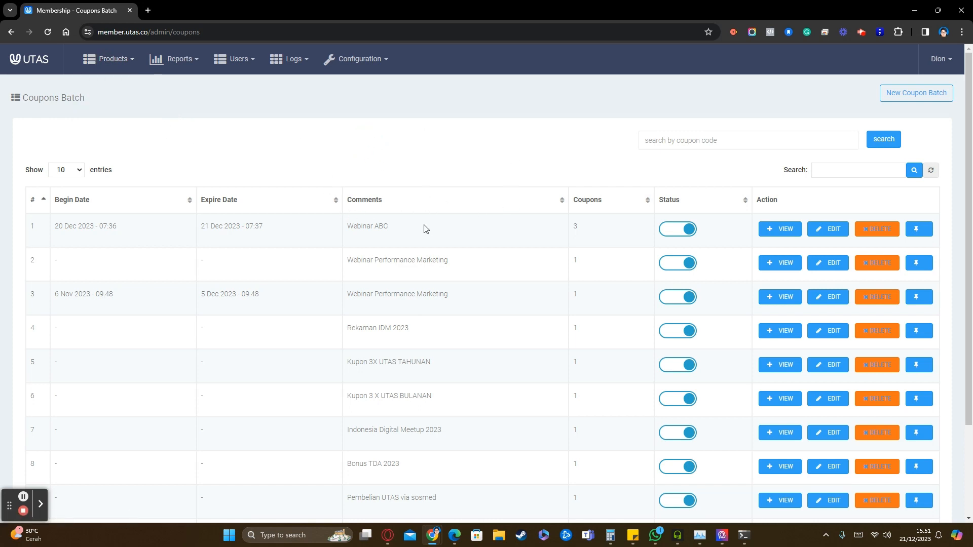
{"action": "scroll", "coordinate": [327, 245], "scroll_direction": "down", "scroll_amount": 3}
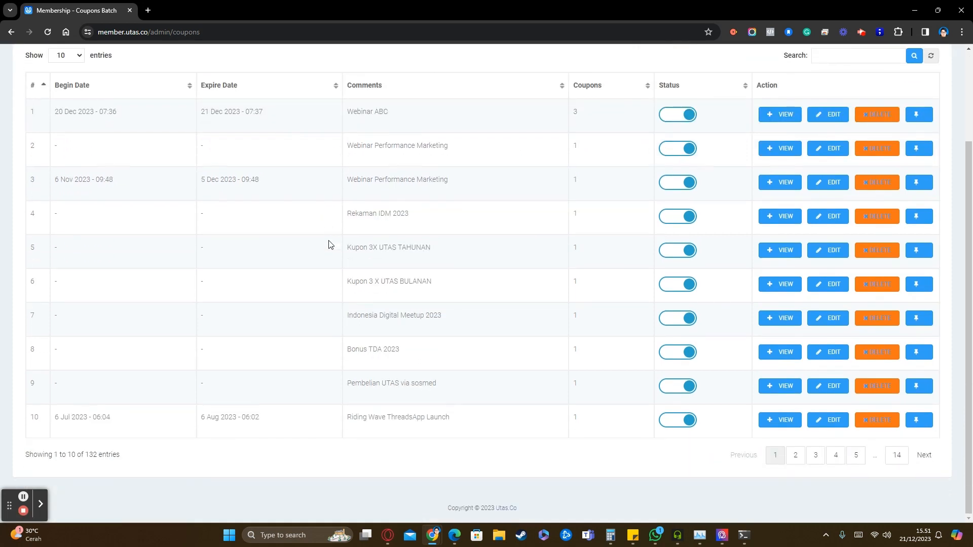
{"action": "scroll", "coordinate": [348, 245], "scroll_direction": "up", "scroll_amount": 3}
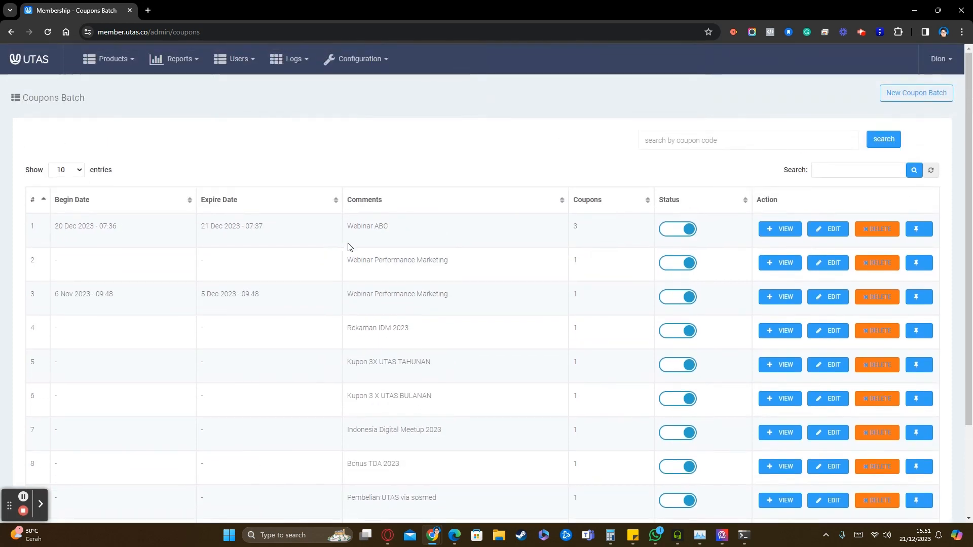
{"action": "left_click", "coordinate": [906, 97]}
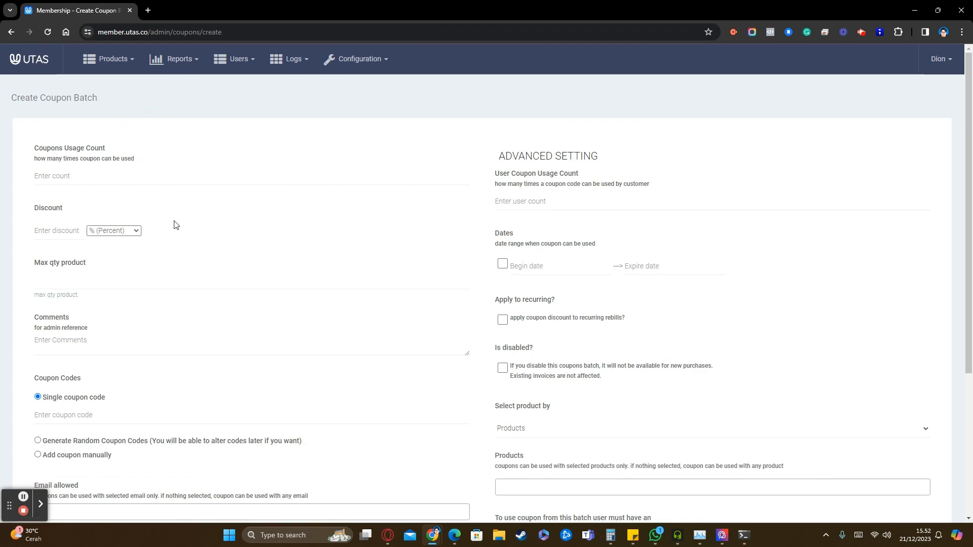
Set the coupons usage count to 1000 for the new batch
{"action": "scroll", "coordinate": [180, 245], "scroll_direction": "down", "scroll_amount": 4}
{"action": "scroll", "coordinate": [181, 246], "scroll_direction": "up", "scroll_amount": 4}
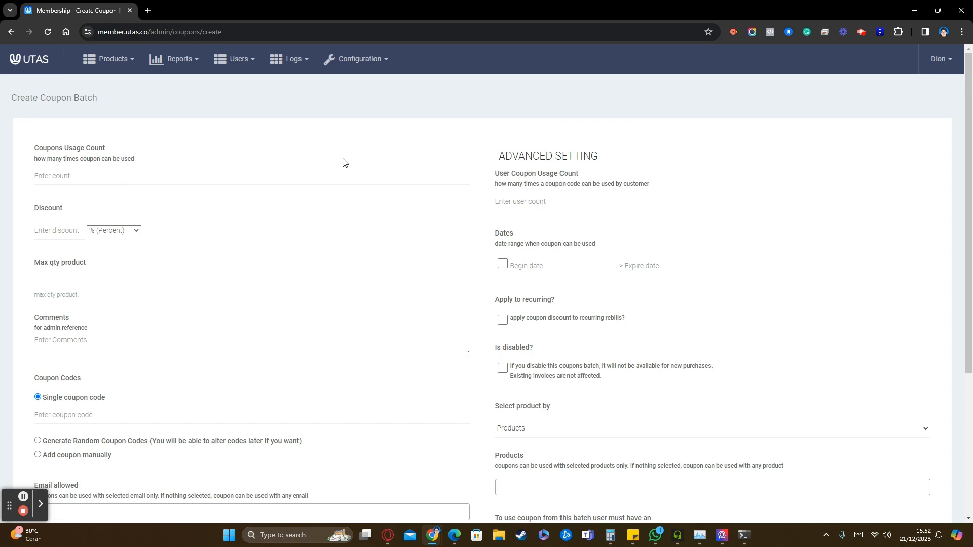
{"action": "left_click", "coordinate": [48, 183]}
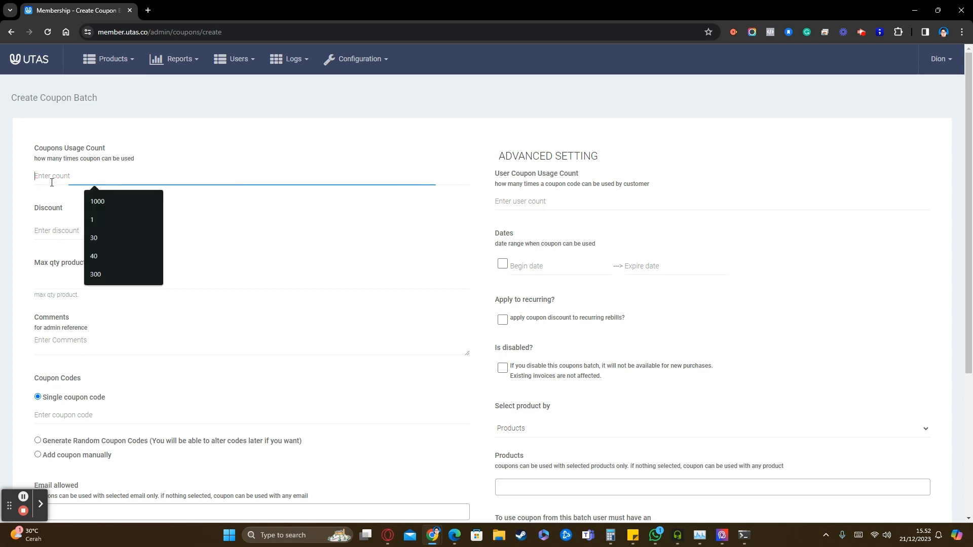
{"action": "left_click", "coordinate": [178, 141]}
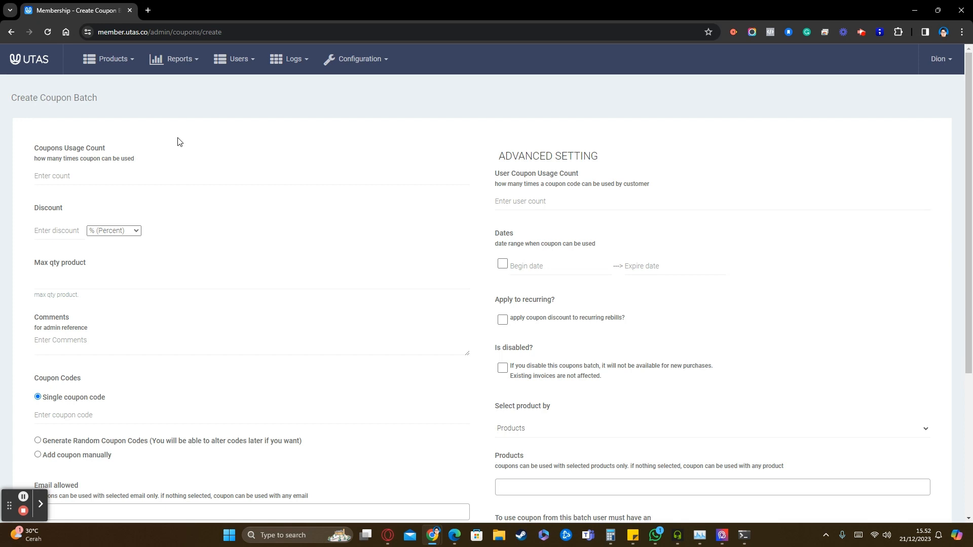
{"action": "left_click", "coordinate": [85, 171]}
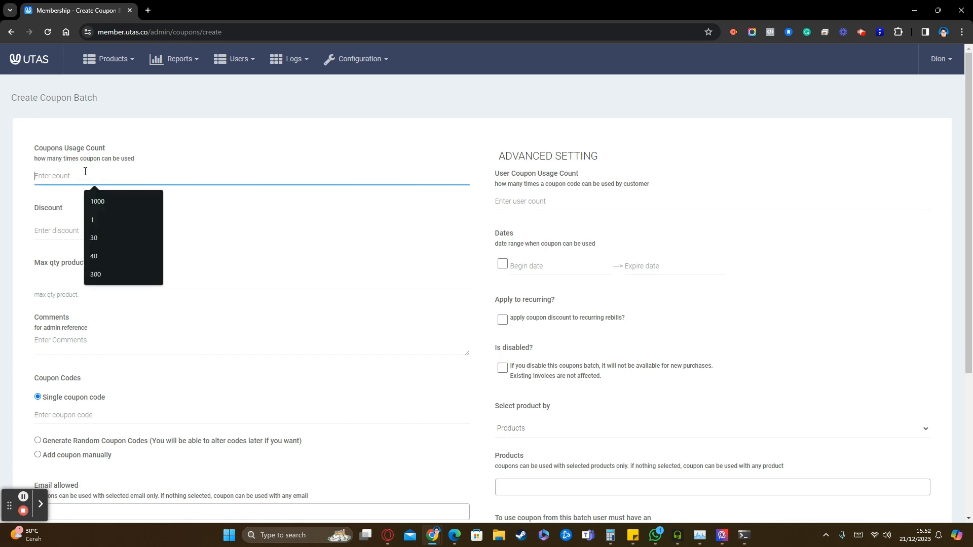
{"action": "type", "text": "1000"}
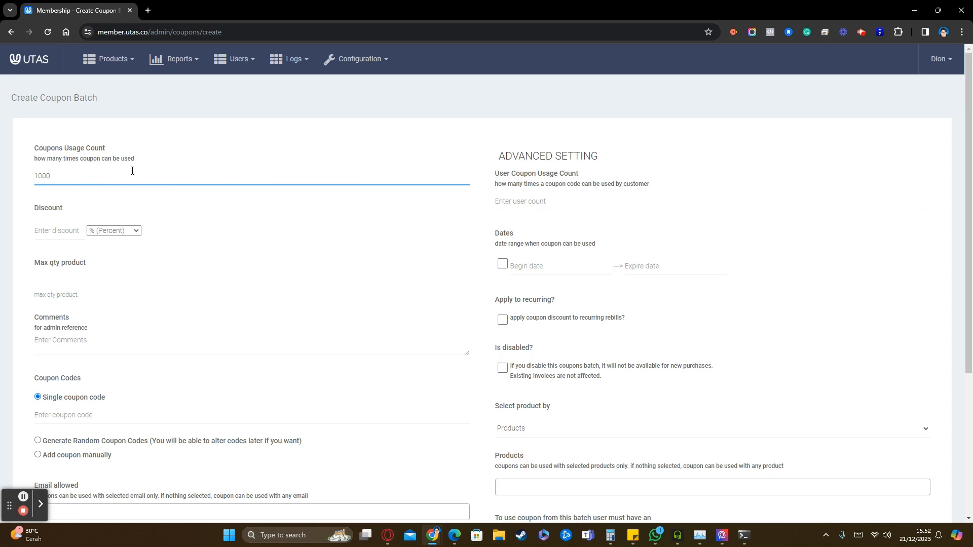
{"action": "left_click", "coordinate": [159, 149]}
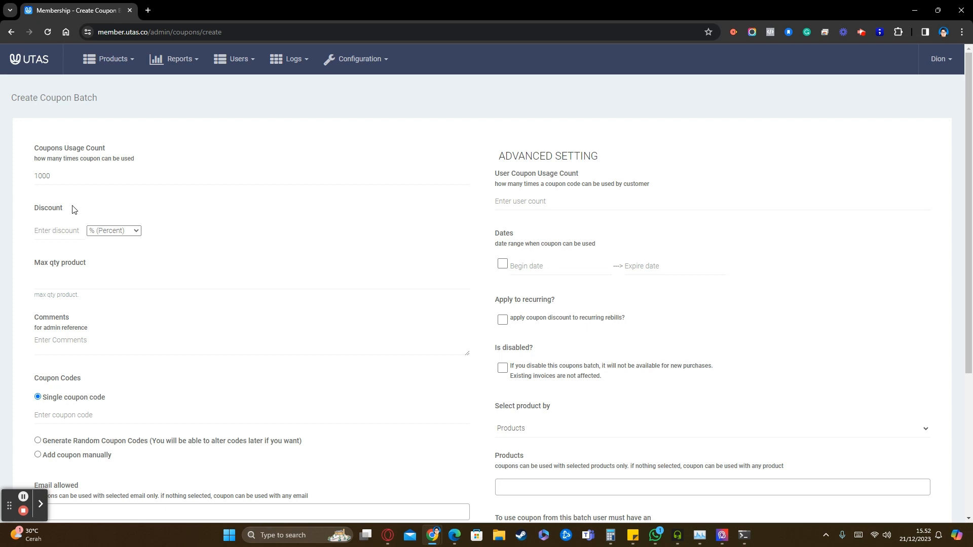
Set the coupon discount to 50 as a percentage
{"action": "left_click", "coordinate": [120, 232]}
{"action": "left_click", "coordinate": [113, 250]}
{"action": "left_click", "coordinate": [70, 234]}
{"action": "type", "text": "50"}
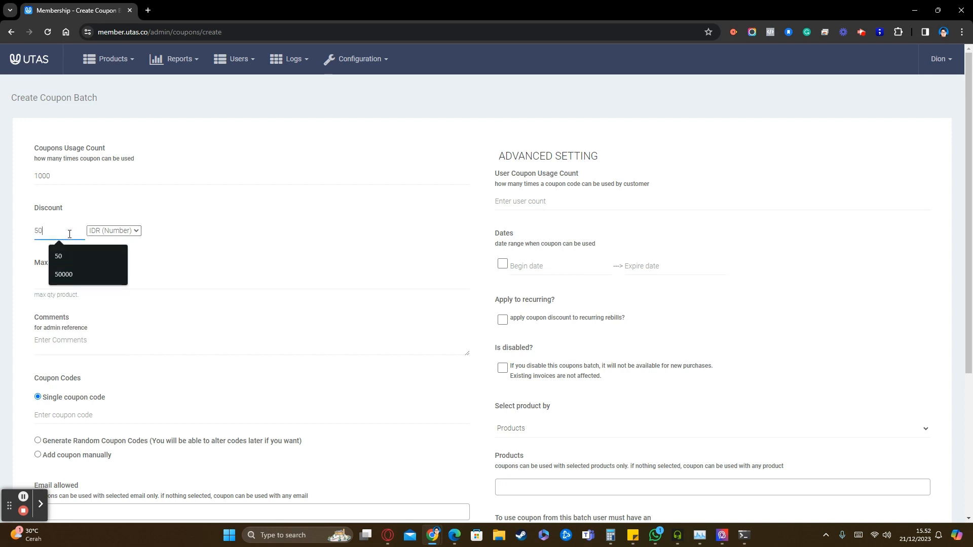
{"action": "left_click", "coordinate": [111, 232]}
{"action": "left_click", "coordinate": [110, 239]}
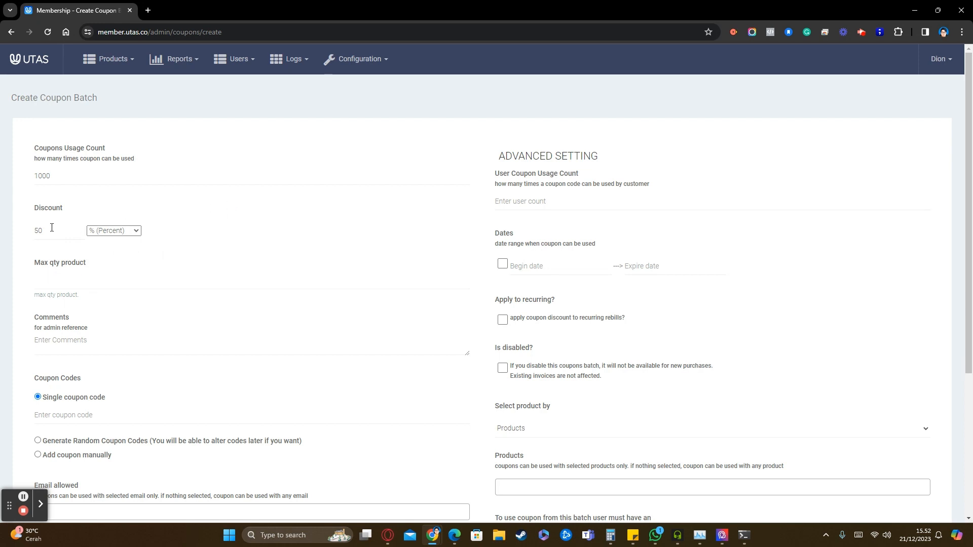
Change the coupon discount to a fixed amount of 50000 IDR
{"action": "left_click", "coordinate": [109, 231]}
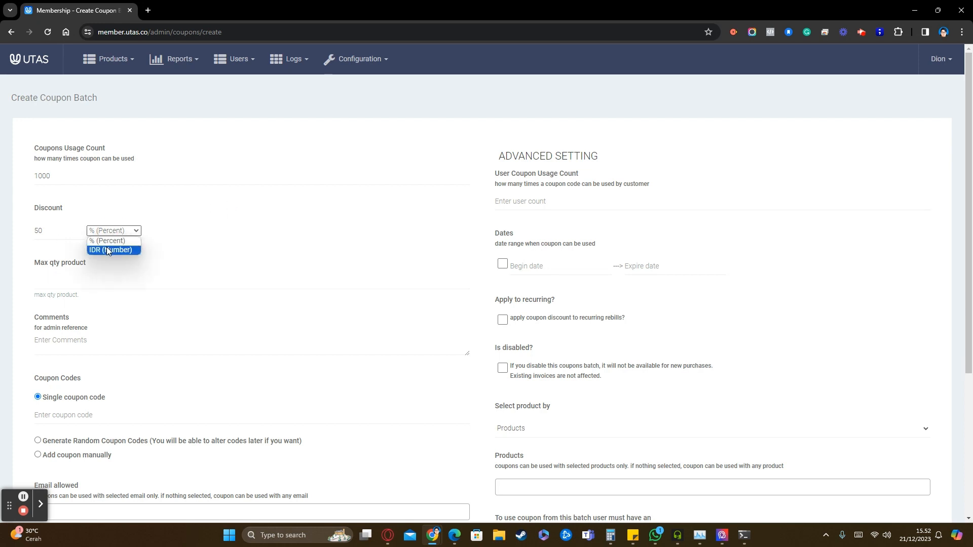
{"action": "left_click", "coordinate": [107, 250]}
{"action": "left_click", "coordinate": [58, 232]}
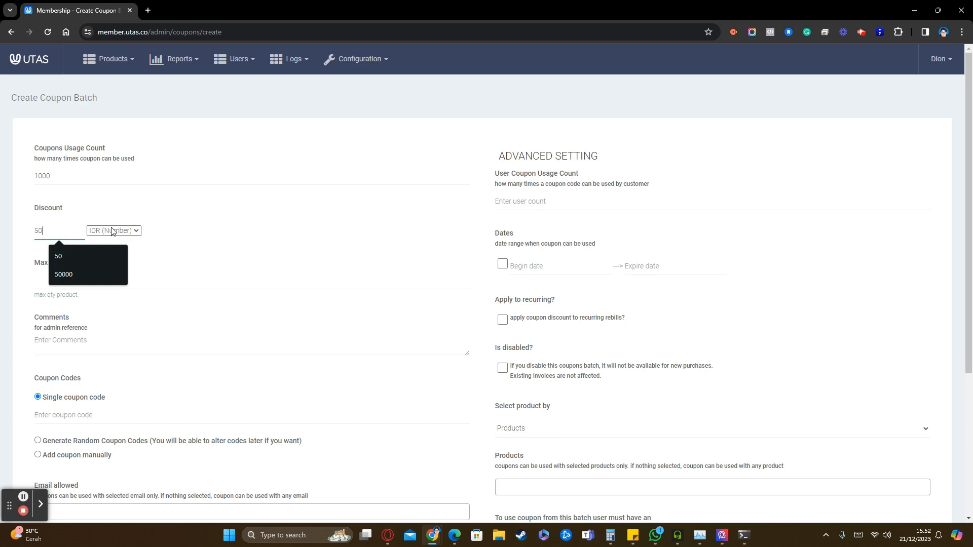
{"action": "left_click", "coordinate": [141, 217]}
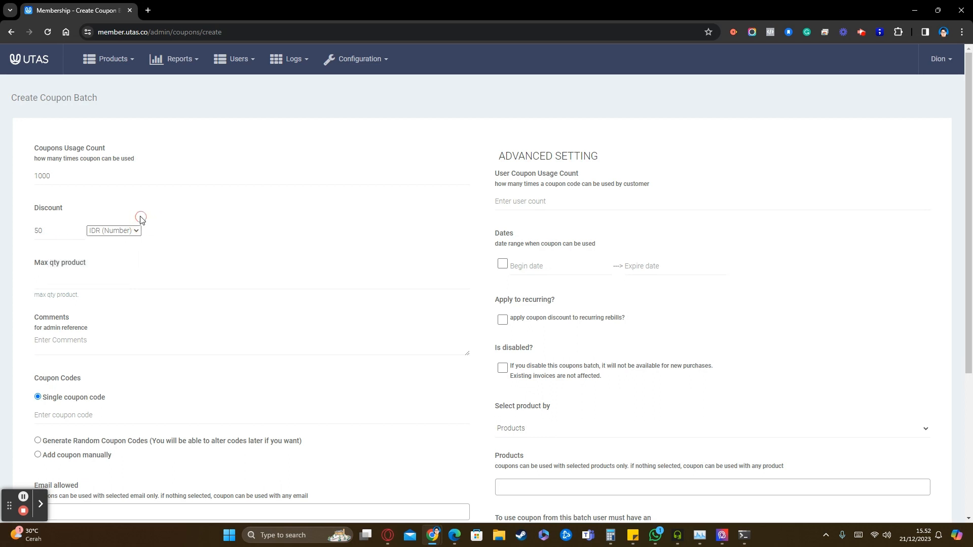
{"action": "left_click", "coordinate": [54, 231]}
{"action": "type", "text": "000"}
{"action": "left_click", "coordinate": [100, 216]}
{"action": "left_click", "coordinate": [91, 231]}
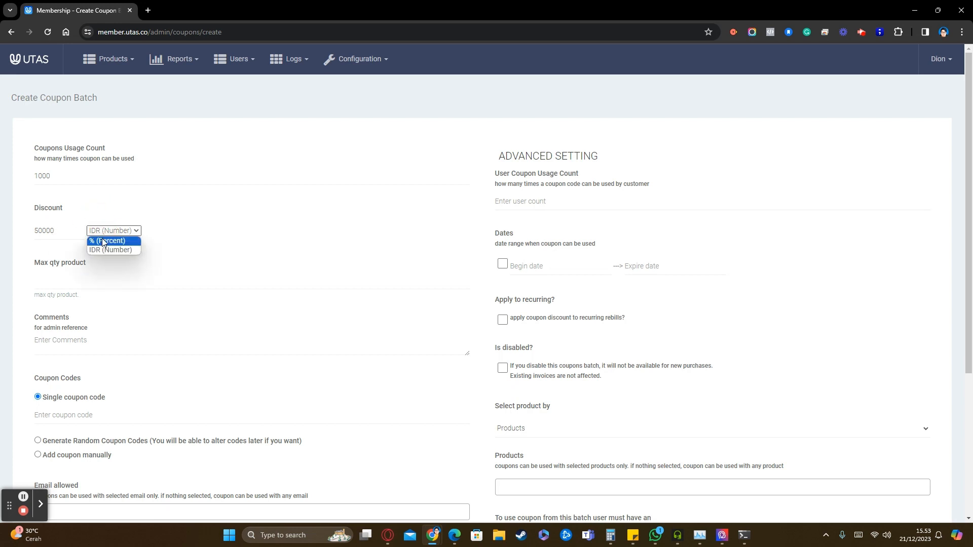
{"action": "left_click", "coordinate": [175, 205]}
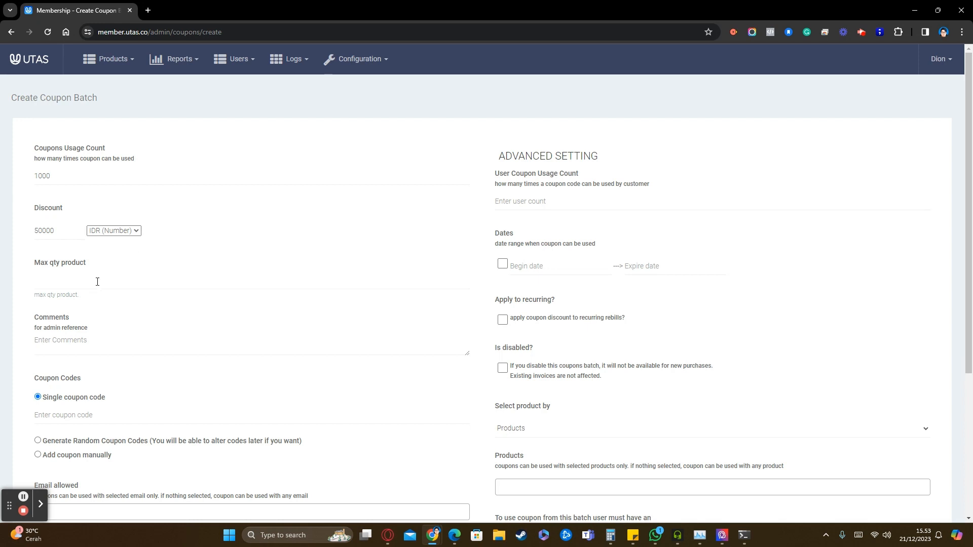
Set the maximum product quantity for the coupon to 1
{"action": "left_click", "coordinate": [71, 285]}
{"action": "left_click", "coordinate": [92, 301]}
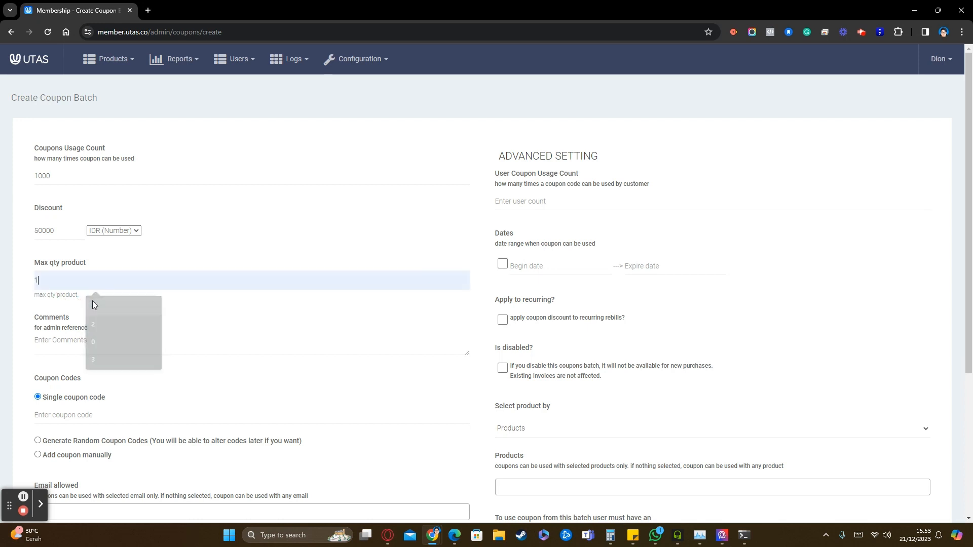
{"action": "left_click", "coordinate": [150, 260]}
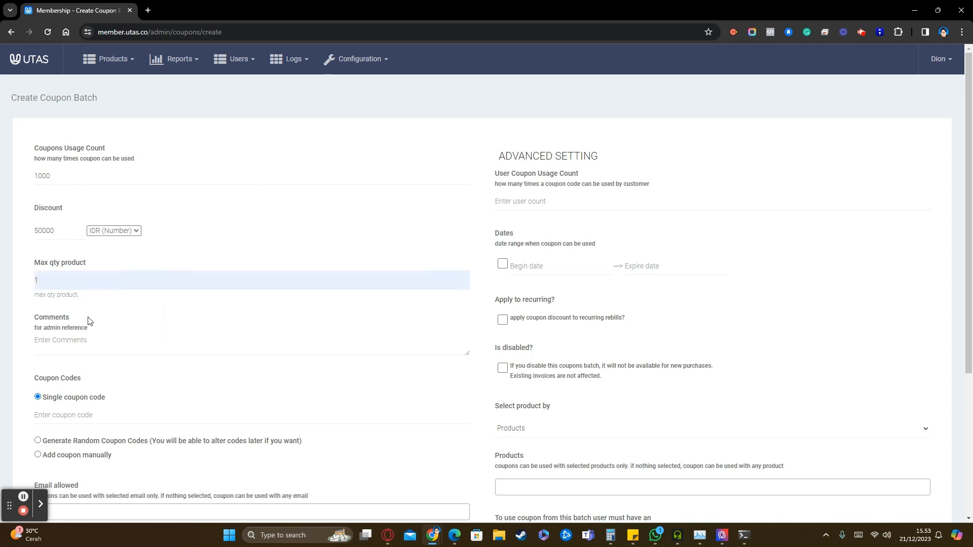
Open the coupons list in a separate browser tab and examine how existing batches are commented
{"action": "left_click", "coordinate": [73, 345]}
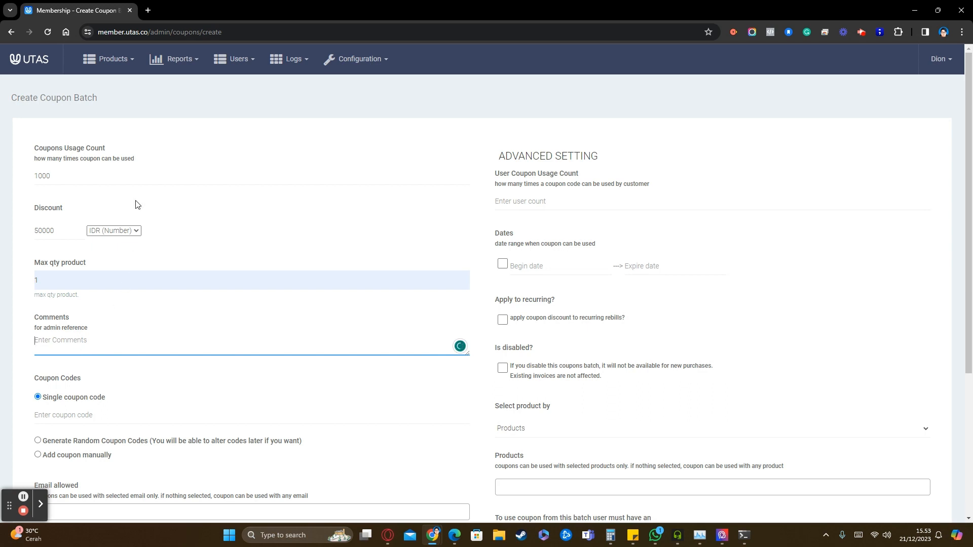
{"action": "left_click", "coordinate": [122, 64]}
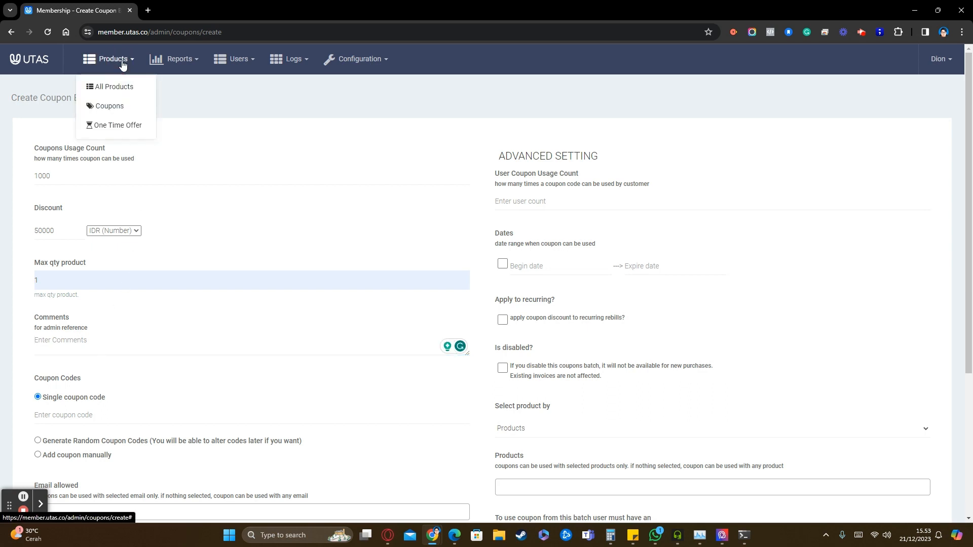
{"action": "right_click", "coordinate": [107, 104]}
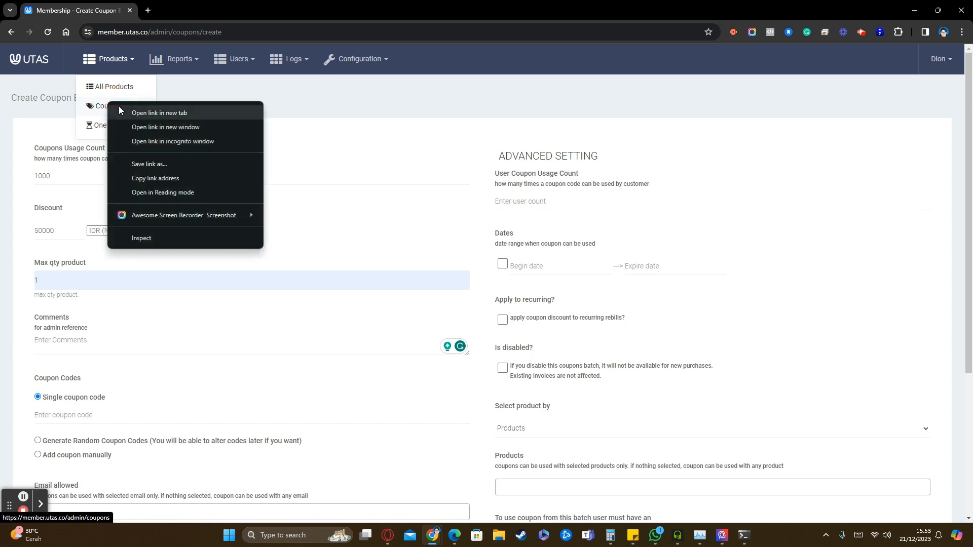
{"action": "left_click", "coordinate": [130, 112]}
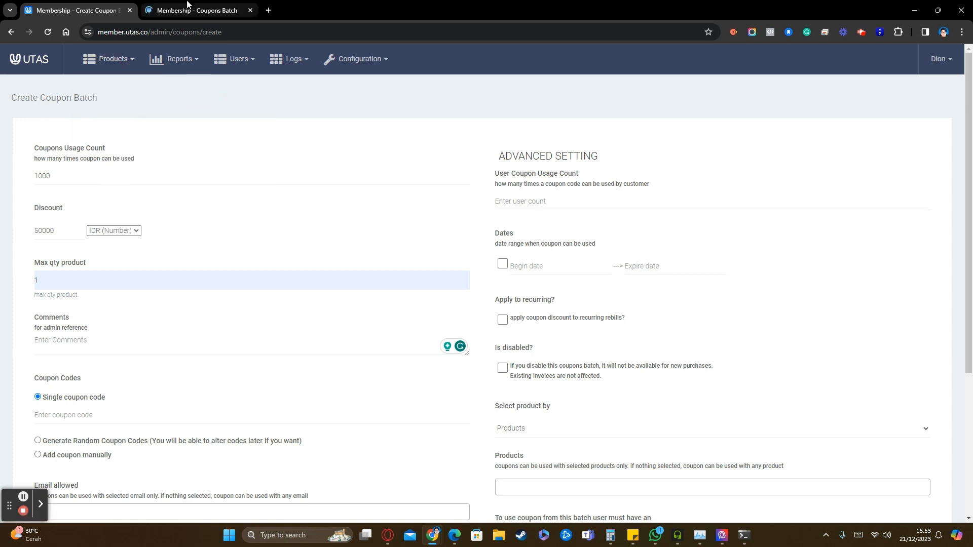
{"action": "key", "text": "ctrl+Tab"}
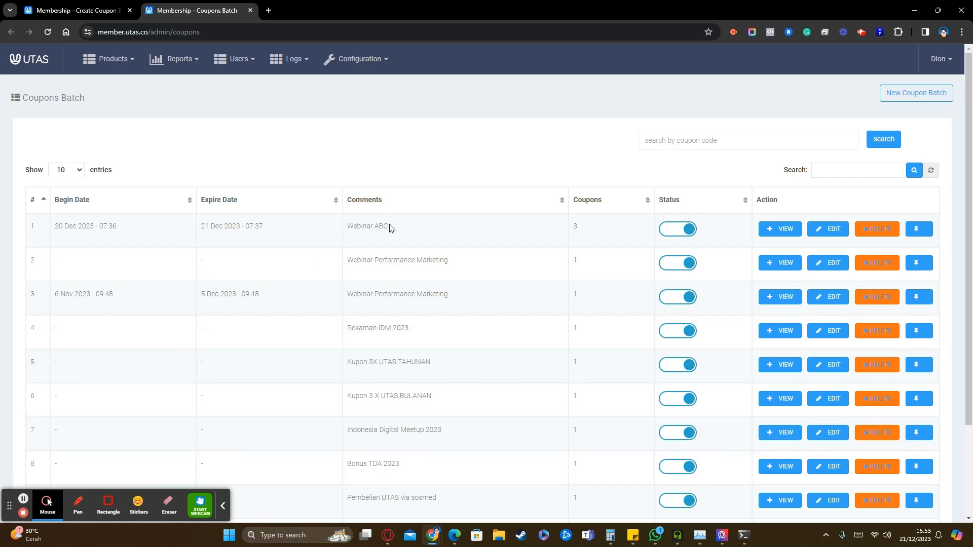
{"action": "left_click_drag", "start_coordinate": [389, 226], "coordinate": [341, 223]}
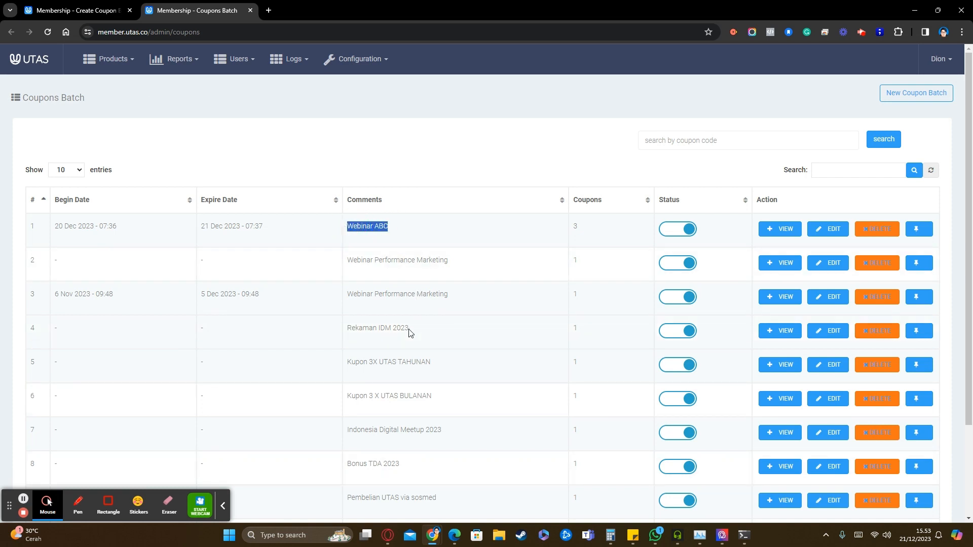
{"action": "left_click_drag", "start_coordinate": [410, 332], "coordinate": [354, 328]}
{"action": "left_click", "coordinate": [200, 69]}
Return to the new coupon batch form and enter the admin comment "Launching ABC"
{"action": "left_click", "coordinate": [76, 10]}
{"action": "left_click", "coordinate": [69, 337]}
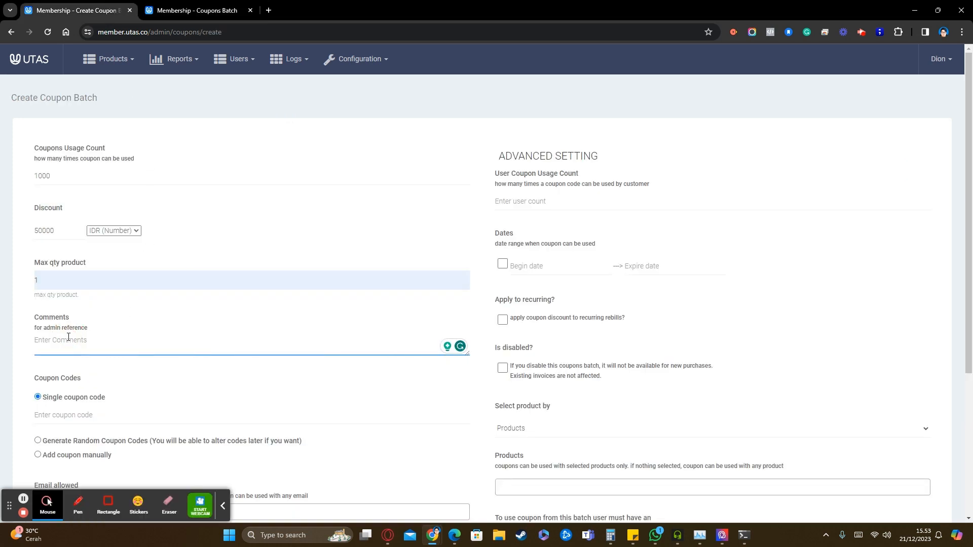
{"action": "type", "text": "Launching ABC"}
Enter LAUNCHDES23 as the batch's single coupon code
{"action": "left_click", "coordinate": [55, 410]}
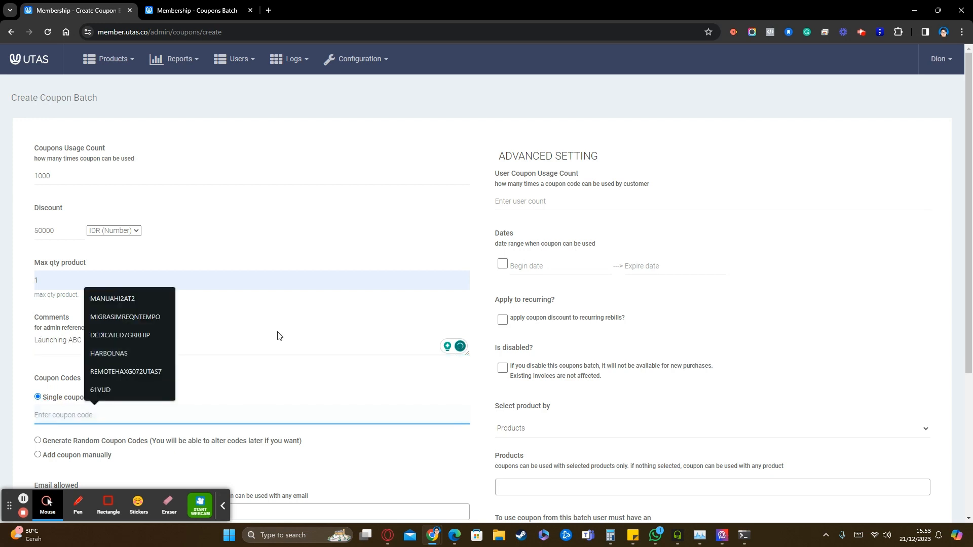
{"action": "scroll", "coordinate": [145, 381], "scroll_direction": "down", "scroll_amount": 2}
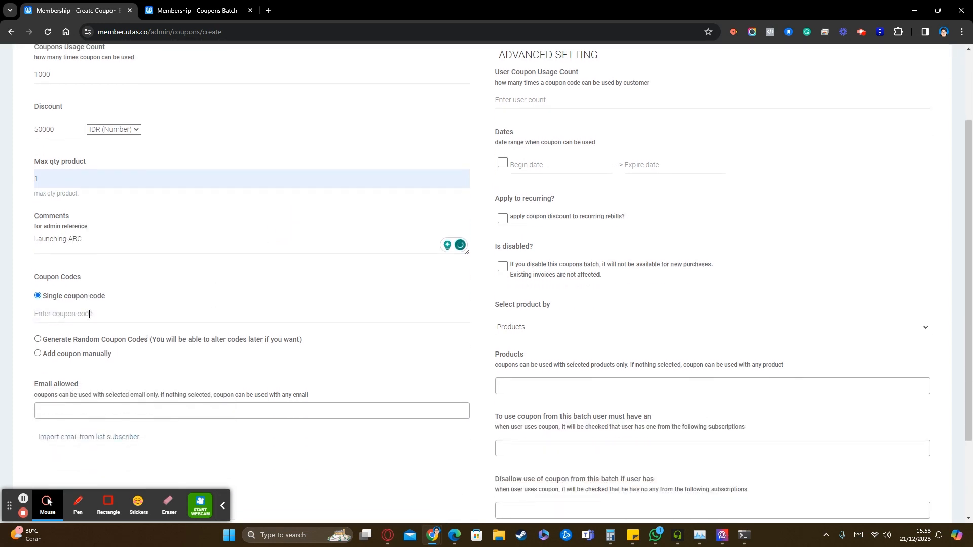
{"action": "left_click", "coordinate": [87, 311]}
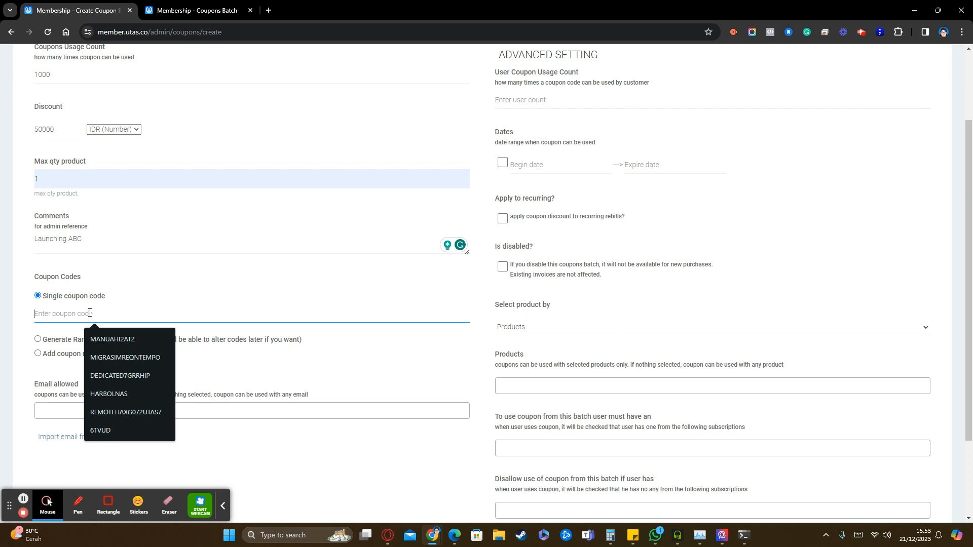
{"action": "type", "text": "LUAN"}
{"action": "key", "text": "BackSpace"}
{"action": "key", "text": "BackSpace"}
{"action": "key", "text": "BackSpace"}
{"action": "type", "text": "AUN"}
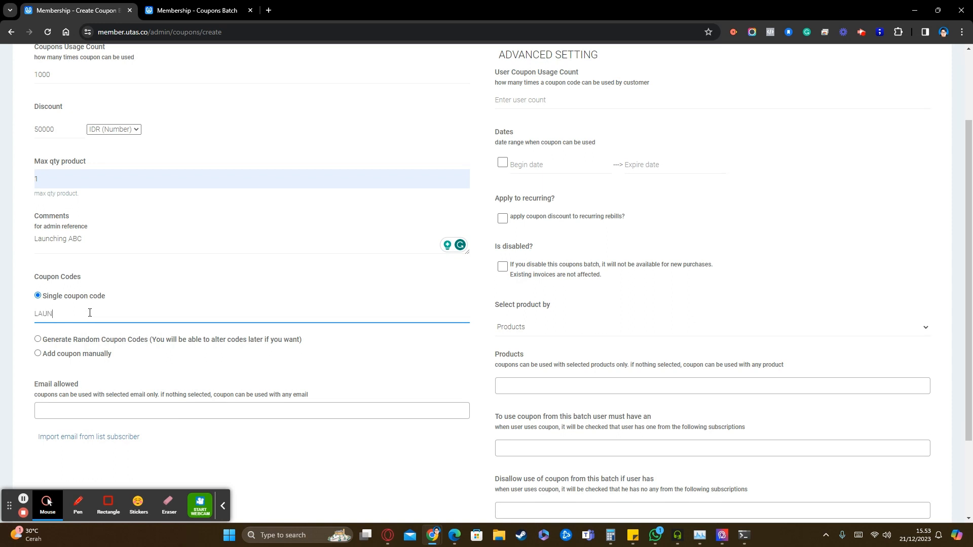
{"action": "type", "text": "CHDES23"}
{"action": "scroll", "coordinate": [315, 284], "scroll_direction": "up", "scroll_amount": 2}
{"action": "scroll", "coordinate": [115, 304], "scroll_direction": "down", "scroll_amount": 3}
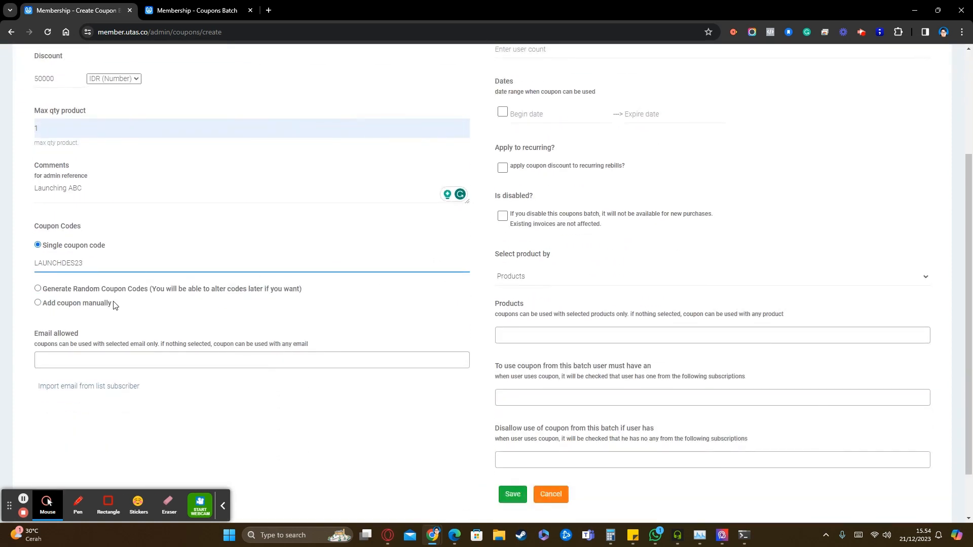
{"action": "scroll", "coordinate": [354, 321], "scroll_direction": "up", "scroll_amount": 3}
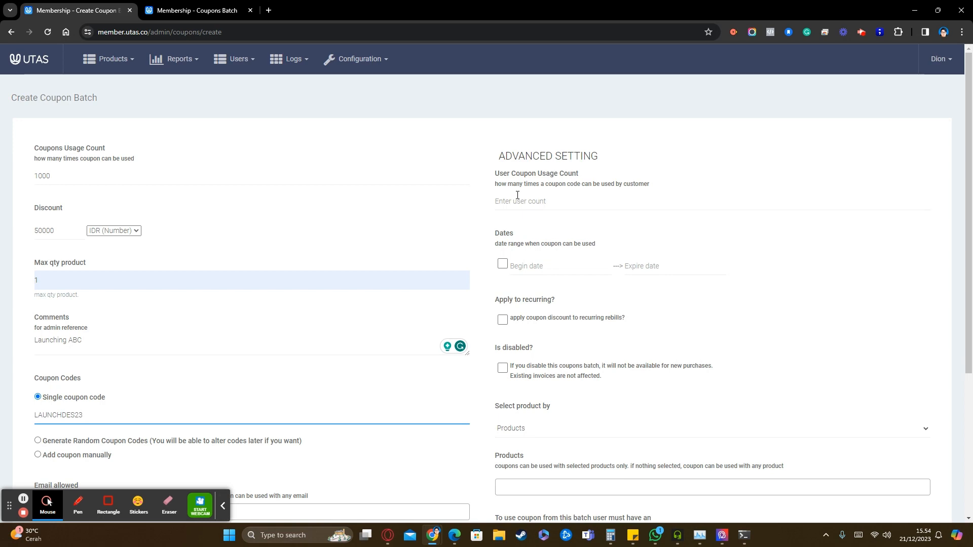
Set the number of times each customer can use the coupon code to 1
{"action": "scroll", "coordinate": [517, 196], "scroll_direction": "down", "scroll_amount": 5}
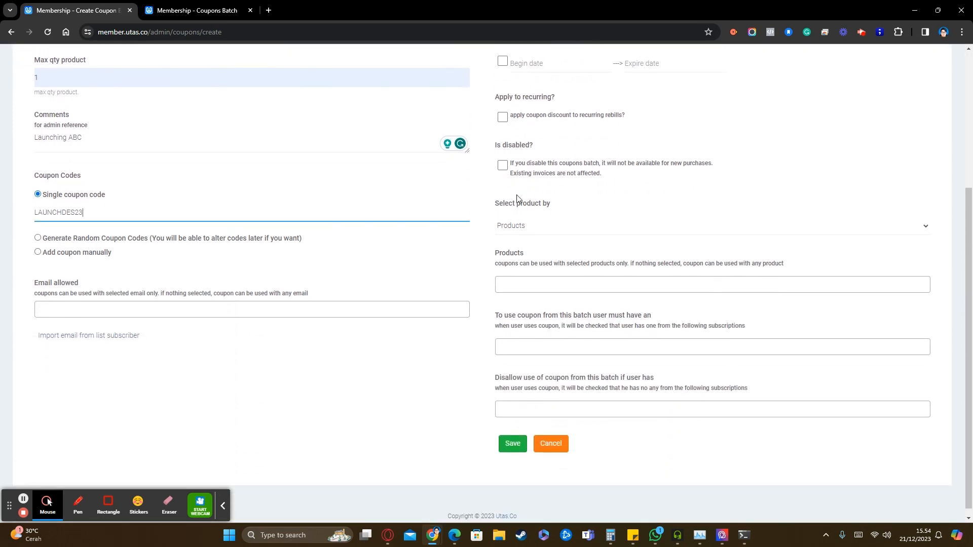
{"action": "scroll", "coordinate": [519, 198], "scroll_direction": "up", "scroll_amount": 5}
{"action": "scroll", "coordinate": [518, 197], "scroll_direction": "up", "scroll_amount": 1}
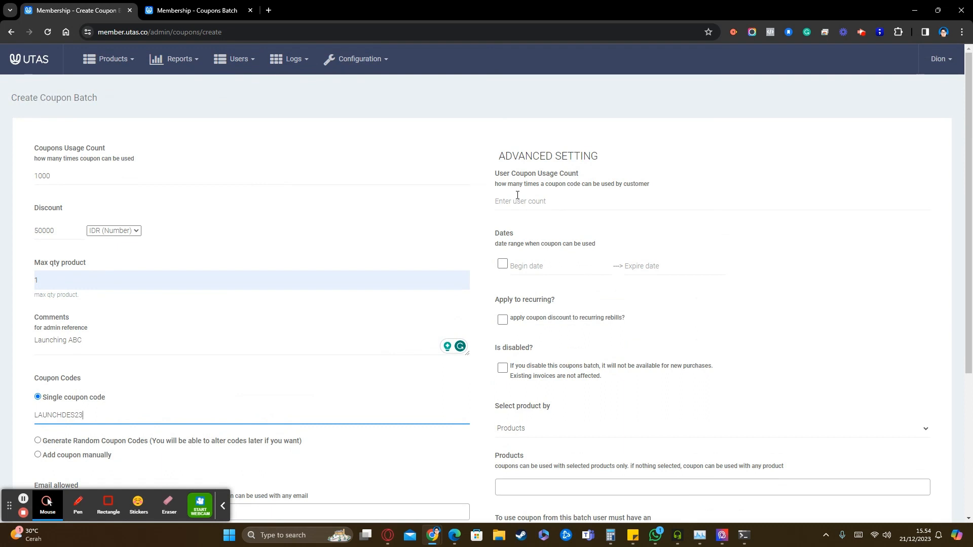
{"action": "left_click", "coordinate": [514, 199]}
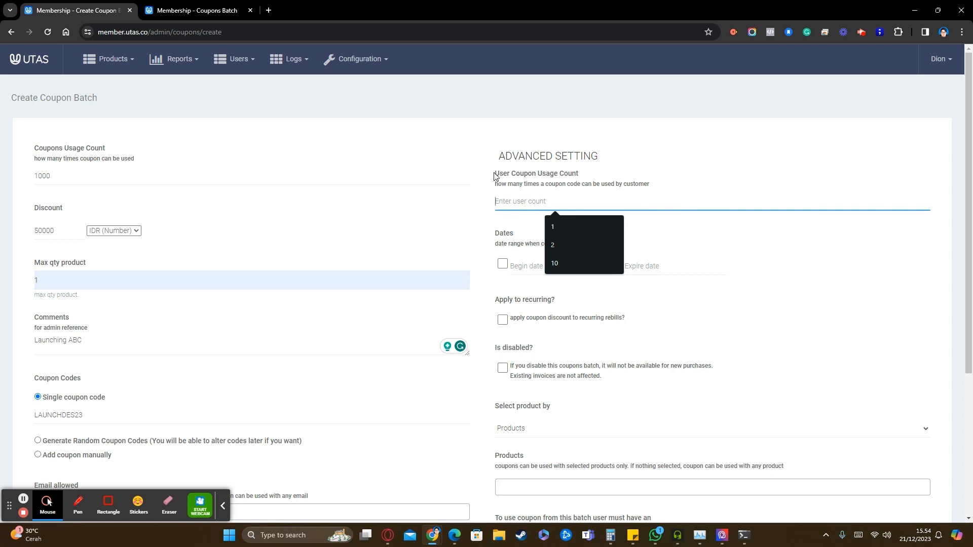
{"action": "left_click_drag", "start_coordinate": [495, 173], "coordinate": [586, 182]}
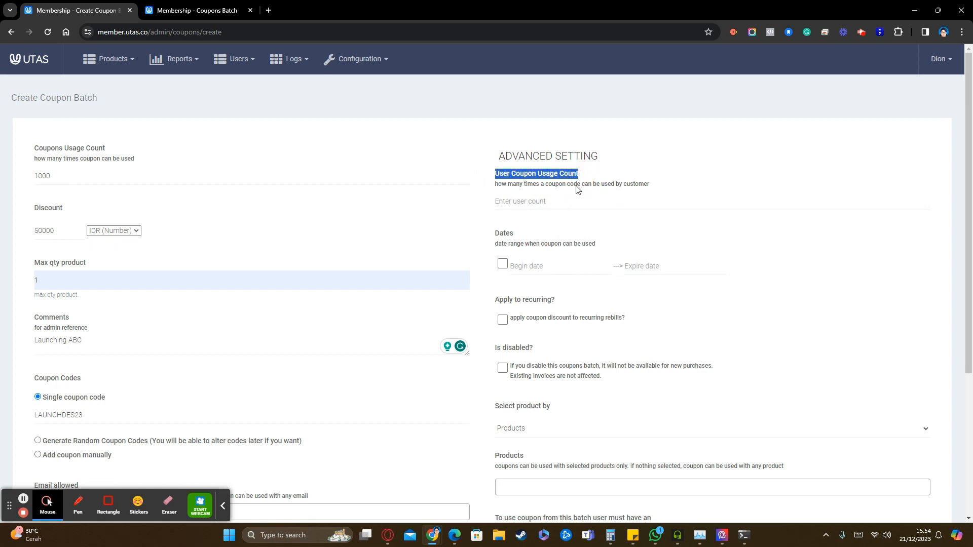
{"action": "left_click", "coordinate": [543, 226]}
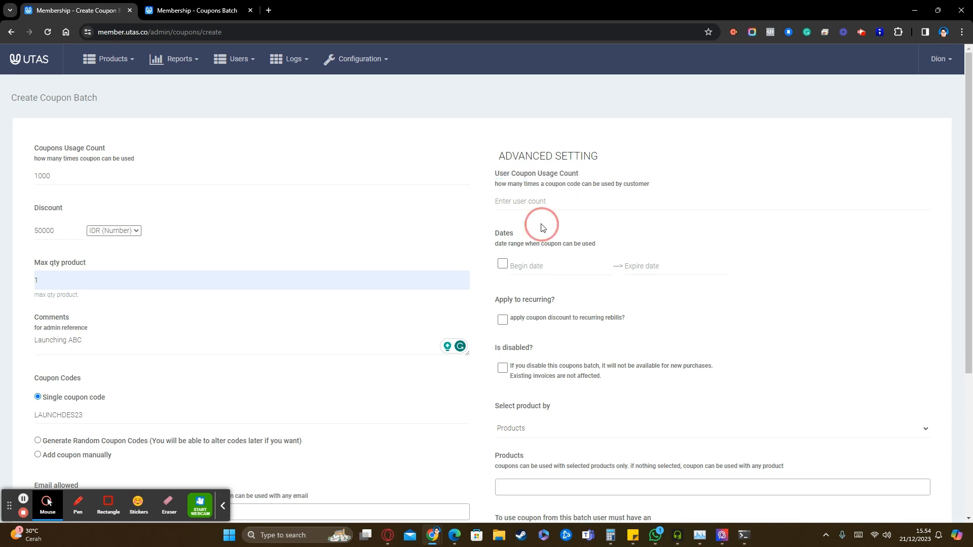
{"action": "left_click", "coordinate": [529, 201]}
{"action": "type", "text": "1"}
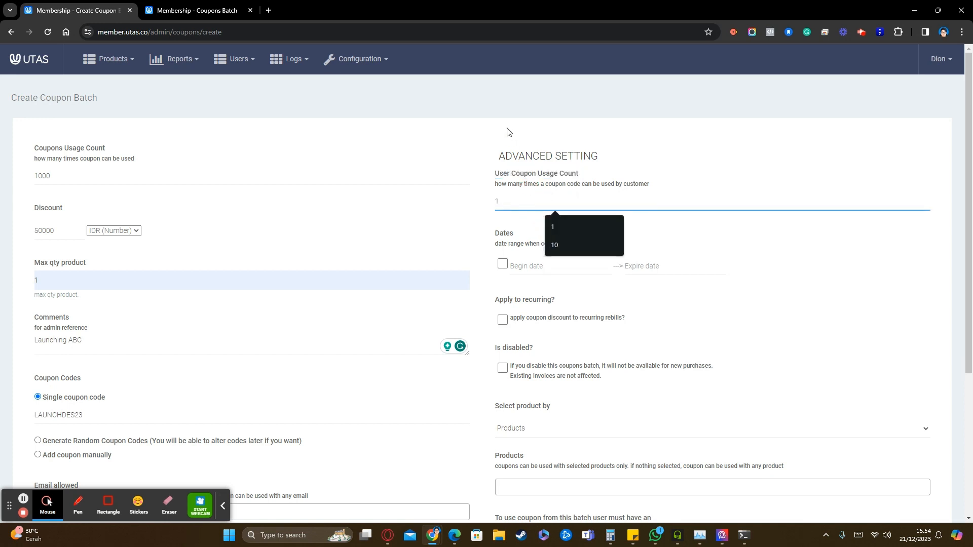
{"action": "left_click", "coordinate": [502, 107]}
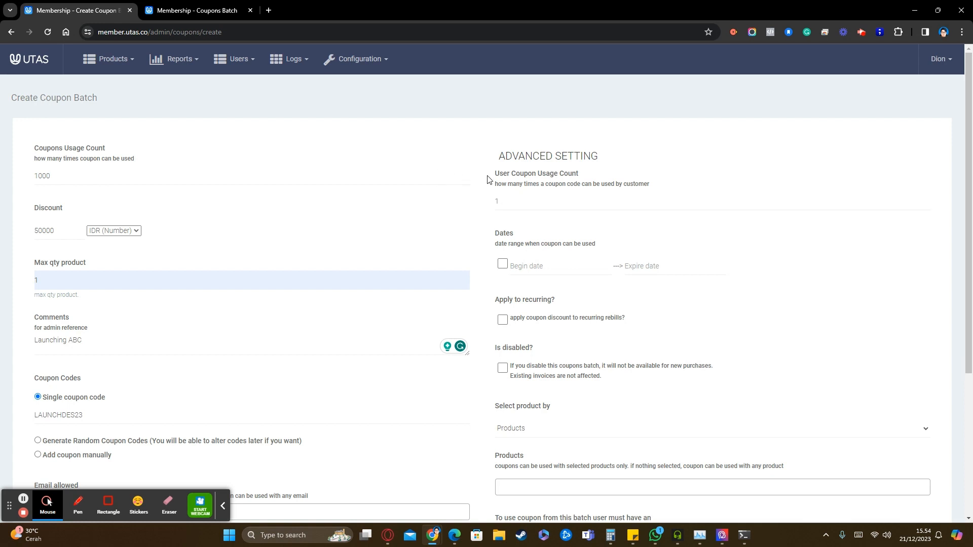
Change the user coupon usage count to 2
{"action": "double_click", "coordinate": [511, 199]}
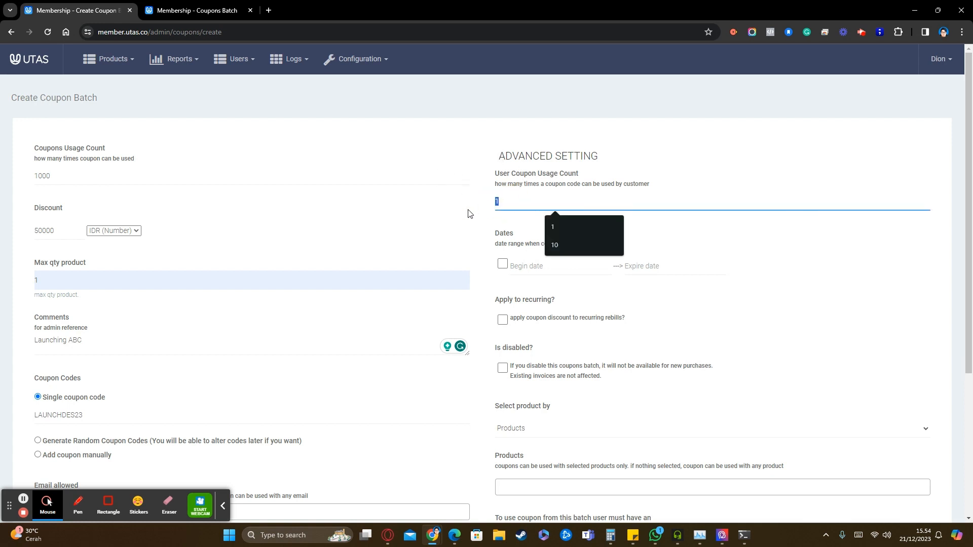
{"action": "type", "text": "2"}
{"action": "left_click", "coordinate": [475, 139]}
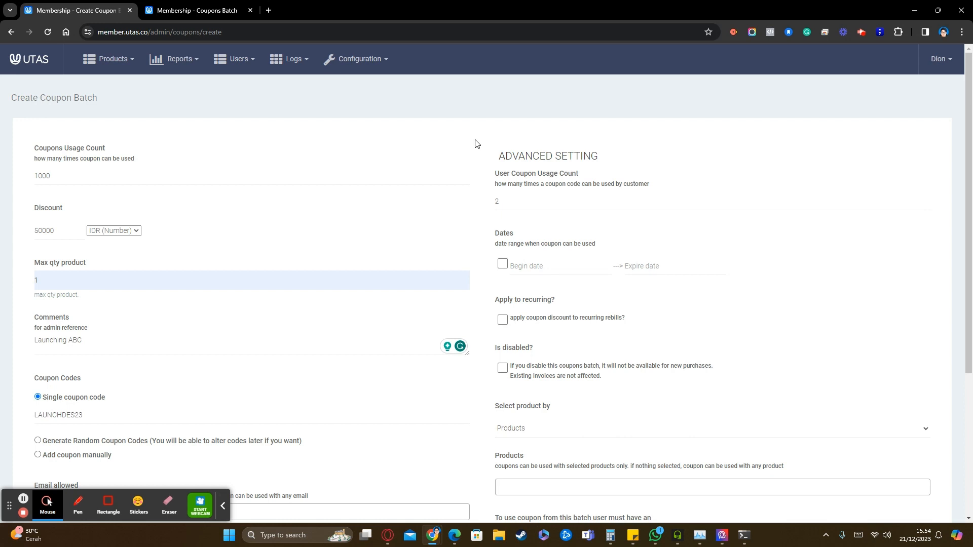
{"action": "left_click", "coordinate": [500, 203]}
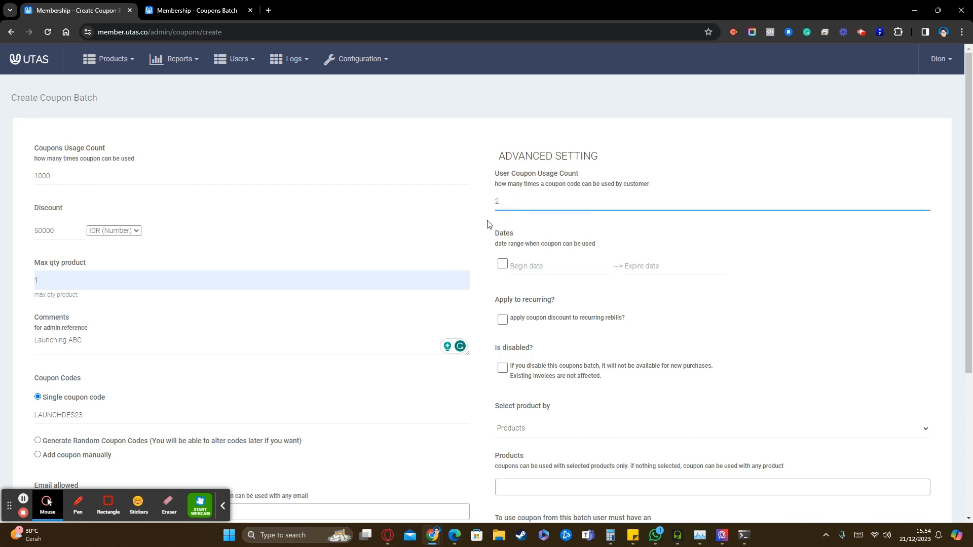
{"action": "left_click", "coordinate": [486, 224]}
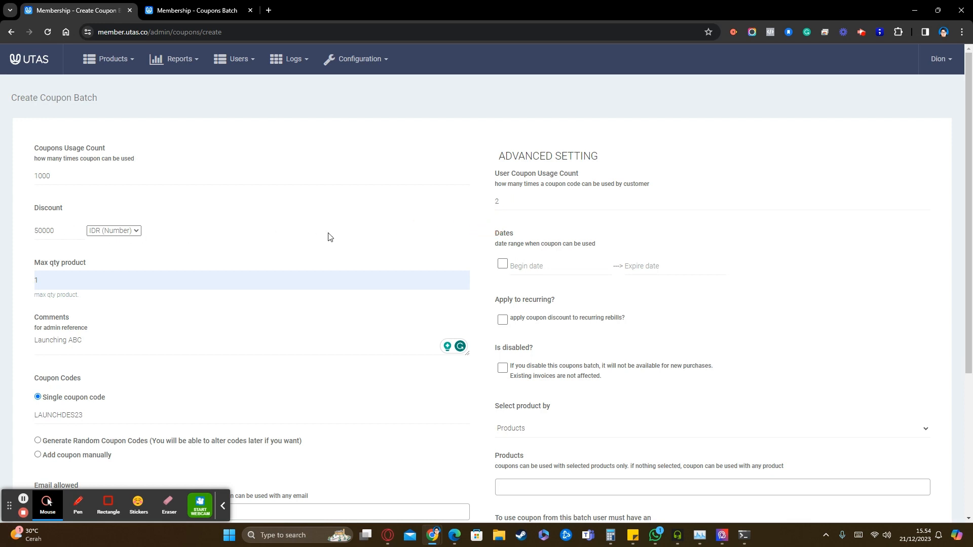
Set the user coupon usage count back to 1
{"action": "left_click", "coordinate": [509, 201]}
{"action": "key", "text": "BackSpace"}
{"action": "type", "text": "1"}
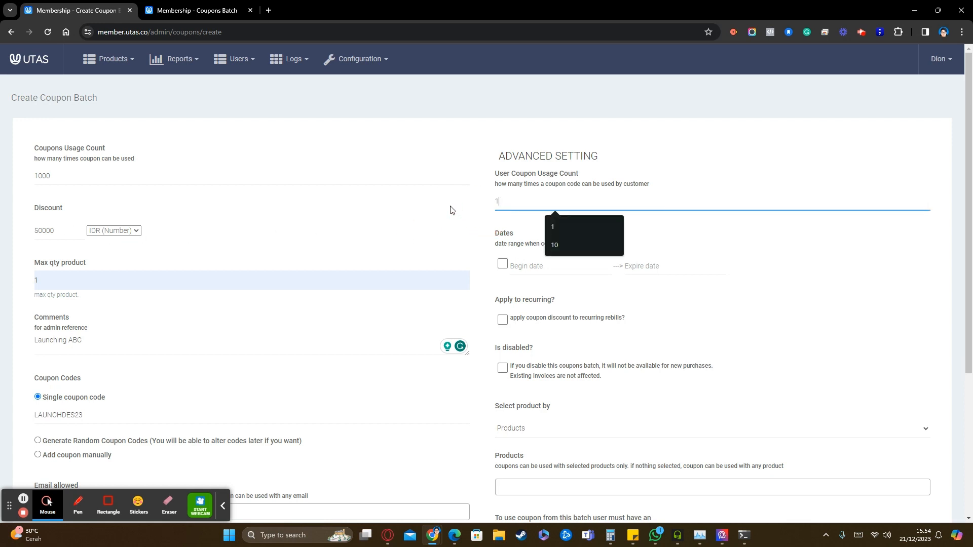
{"action": "left_click", "coordinate": [544, 128]}
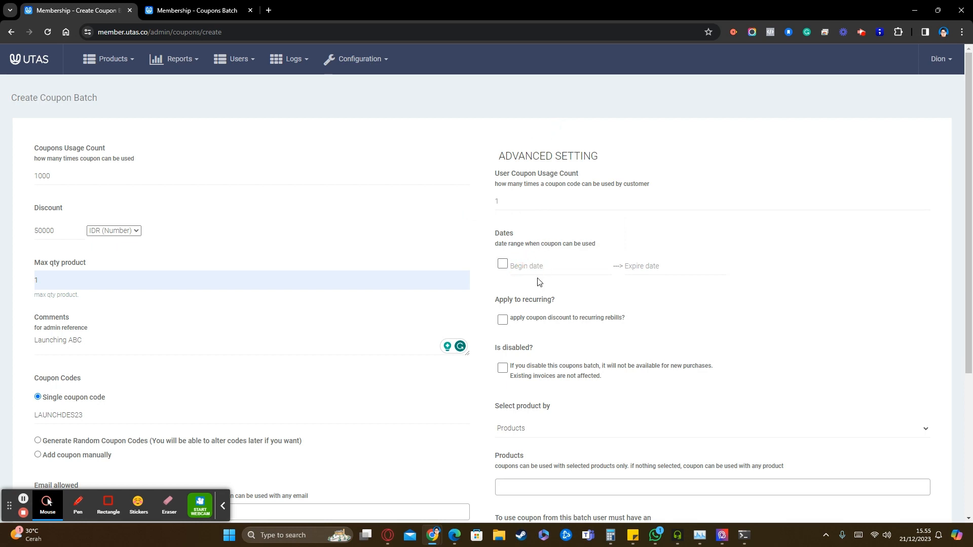
Enable the coupon's date range and set it from 12/21/2023 3:55 PM to 12/22/2023 3:55 PM
{"action": "left_click", "coordinate": [503, 264]}
{"action": "left_click", "coordinate": [539, 270]}
{"action": "left_click", "coordinate": [647, 270]}
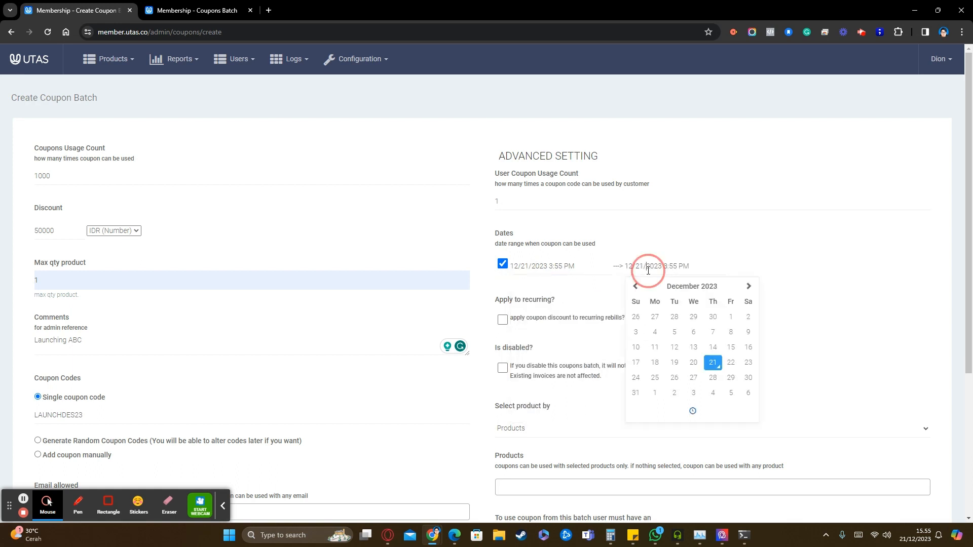
{"action": "left_click", "coordinate": [732, 373]}
{"action": "left_click", "coordinate": [814, 281]}
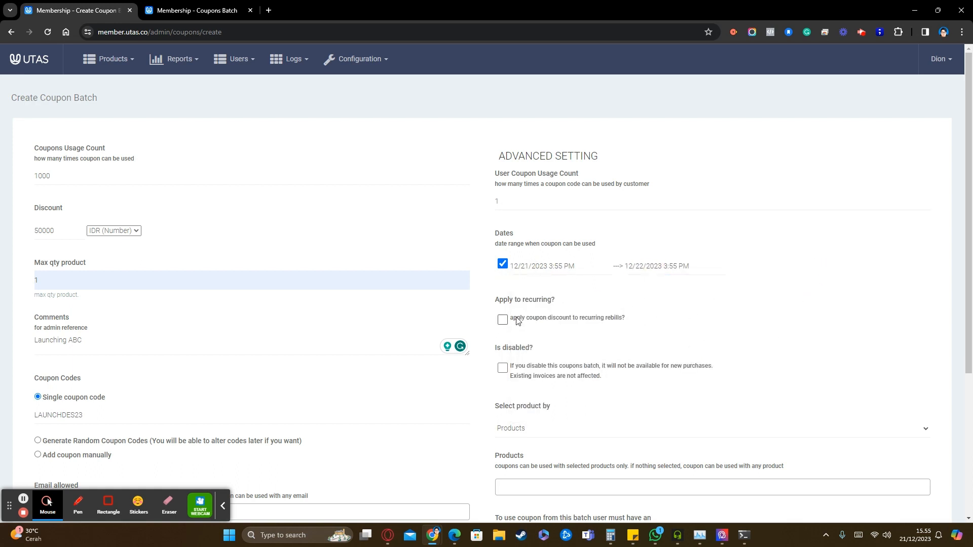
Enable applying the coupon discount to recurring rebills and clear that option again
{"action": "scroll", "coordinate": [516, 320], "scroll_direction": "down", "scroll_amount": 2}
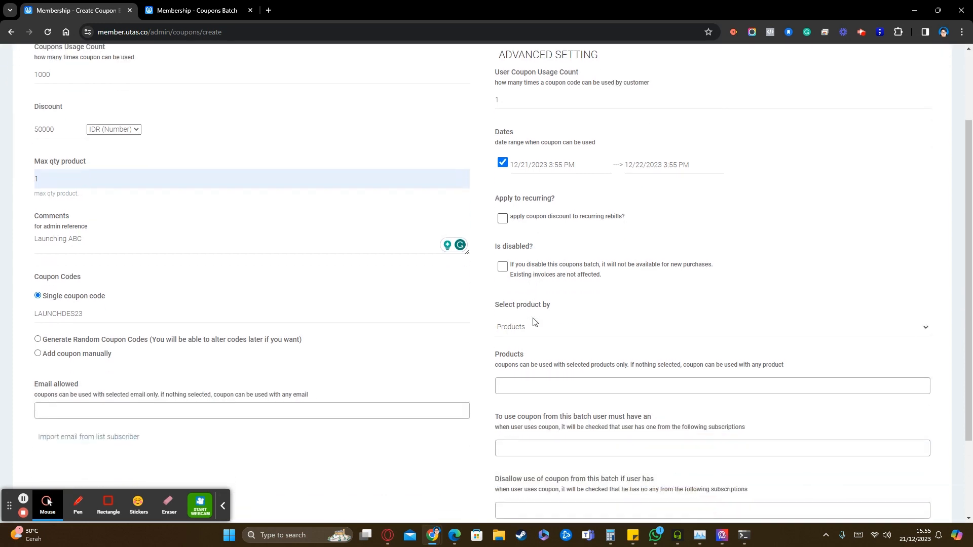
{"action": "left_click", "coordinate": [504, 220]}
{"action": "left_click", "coordinate": [503, 219]}
Restrict the coupon by product to Instagram Monopoli Lite and Main TikTok Basic
{"action": "scroll", "coordinate": [535, 332], "scroll_direction": "down", "scroll_amount": 2}
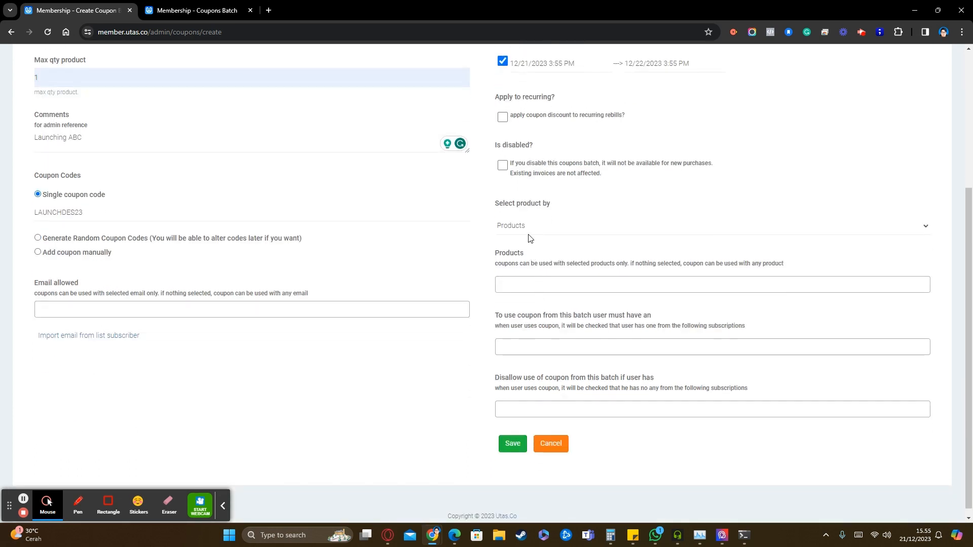
{"action": "left_click", "coordinate": [529, 229]}
{"action": "left_click", "coordinate": [529, 229]}
{"action": "left_click", "coordinate": [522, 282]}
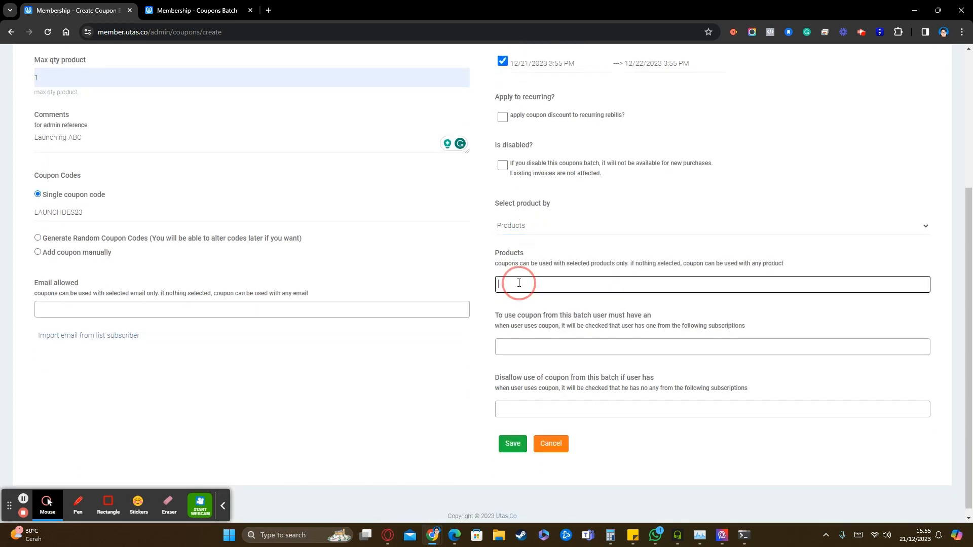
{"action": "left_click", "coordinate": [524, 314]}
{"action": "left_click", "coordinate": [697, 285]}
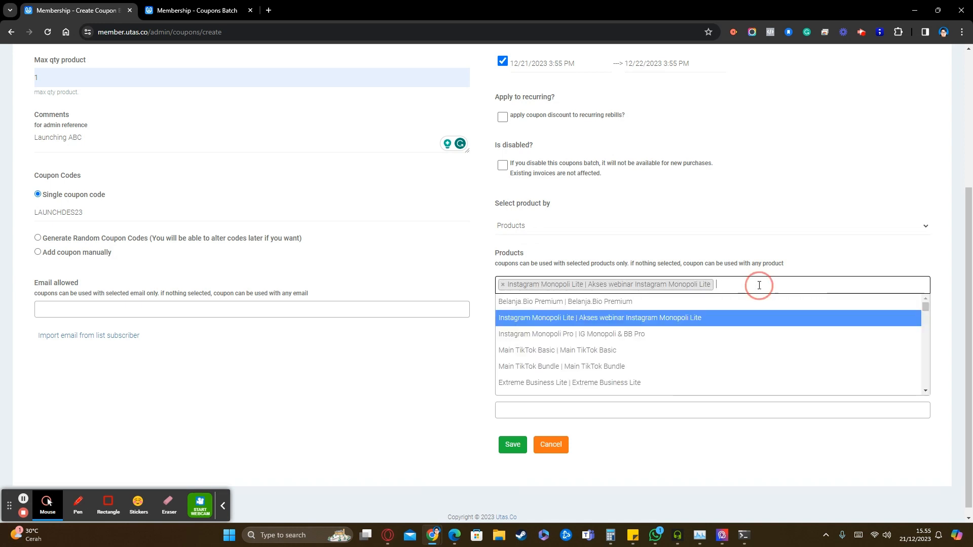
{"action": "left_click", "coordinate": [631, 358]}
Switch the product selection to Categories and add the Bulanan, Triwulan and Tahunan categories
{"action": "left_click", "coordinate": [525, 231]}
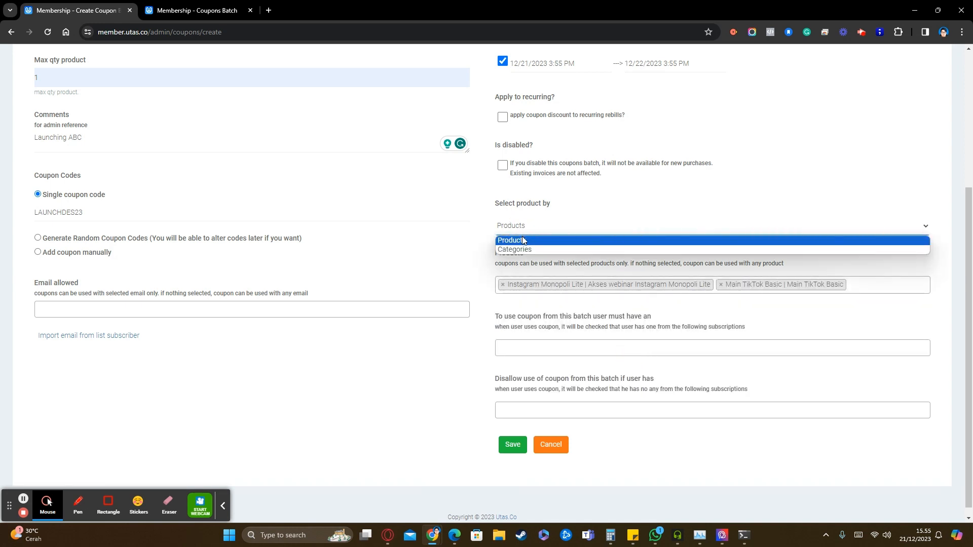
{"action": "left_click", "coordinate": [521, 252]}
{"action": "left_click", "coordinate": [525, 283]}
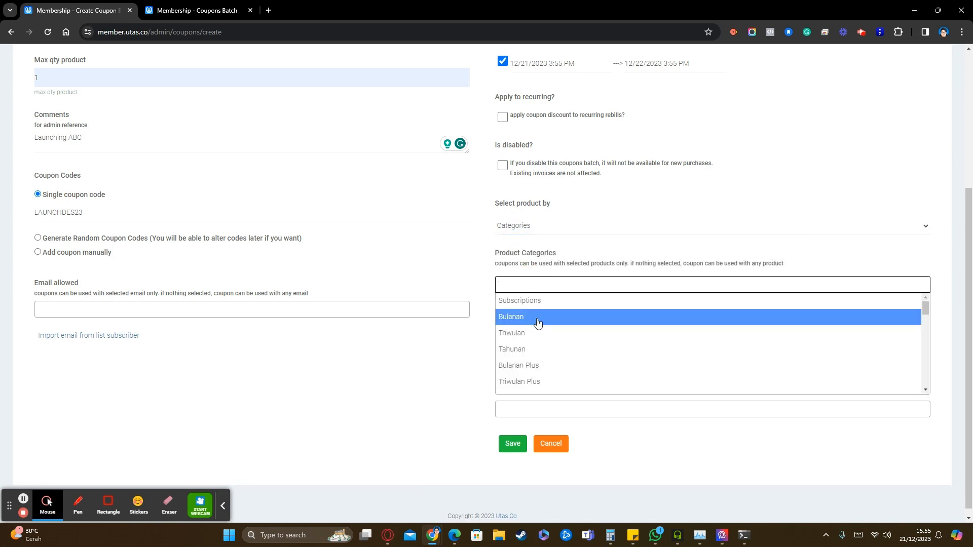
{"action": "left_click", "coordinate": [539, 319]}
{"action": "left_click", "coordinate": [556, 284]}
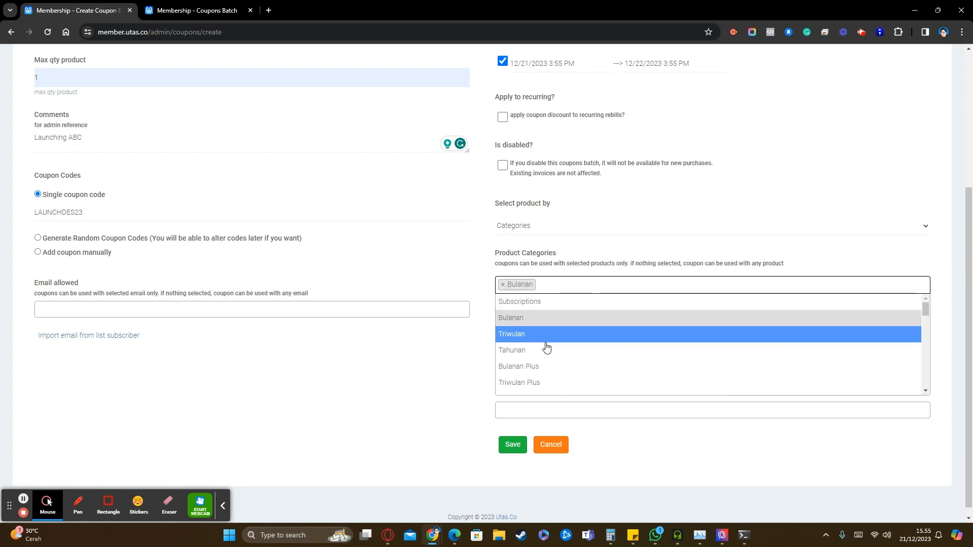
{"action": "left_click", "coordinate": [544, 343]}
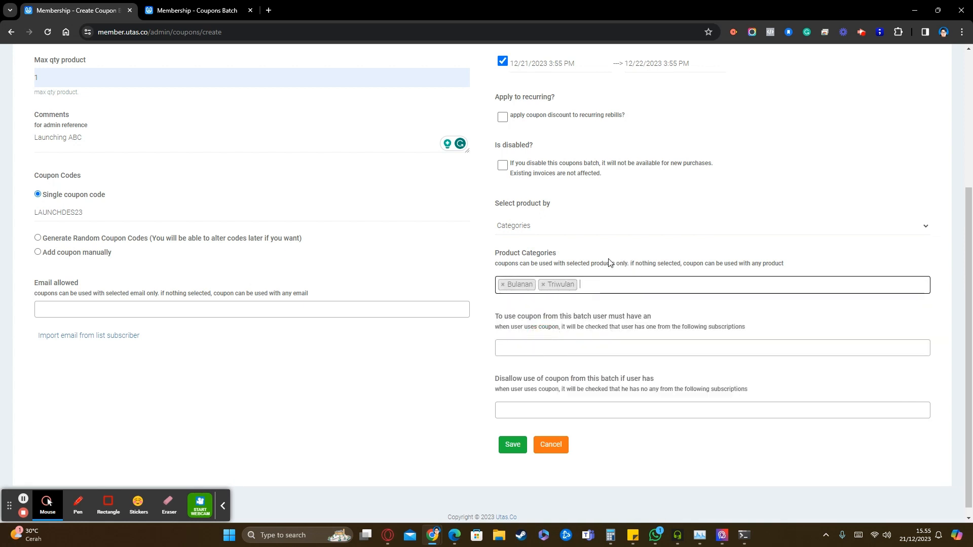
{"action": "left_click", "coordinate": [591, 287]}
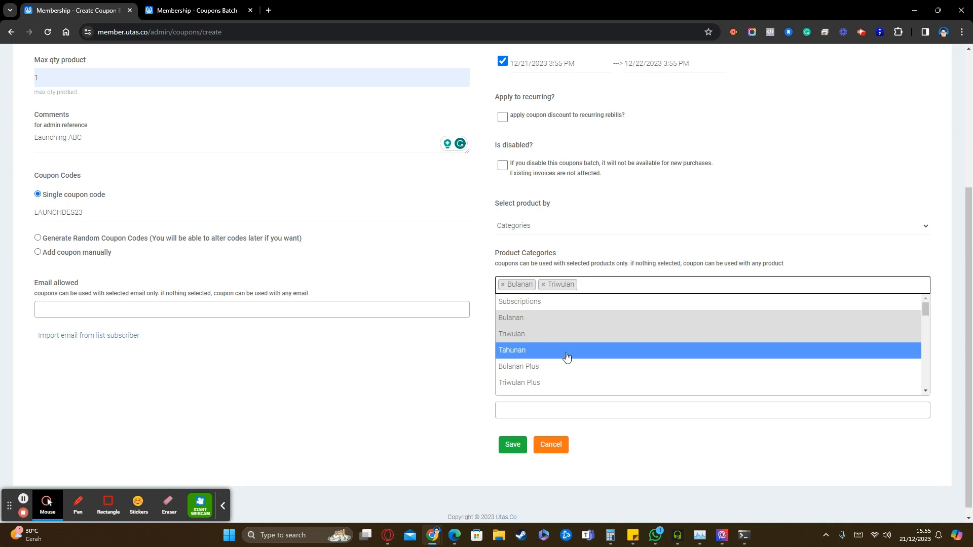
{"action": "left_click", "coordinate": [569, 353]}
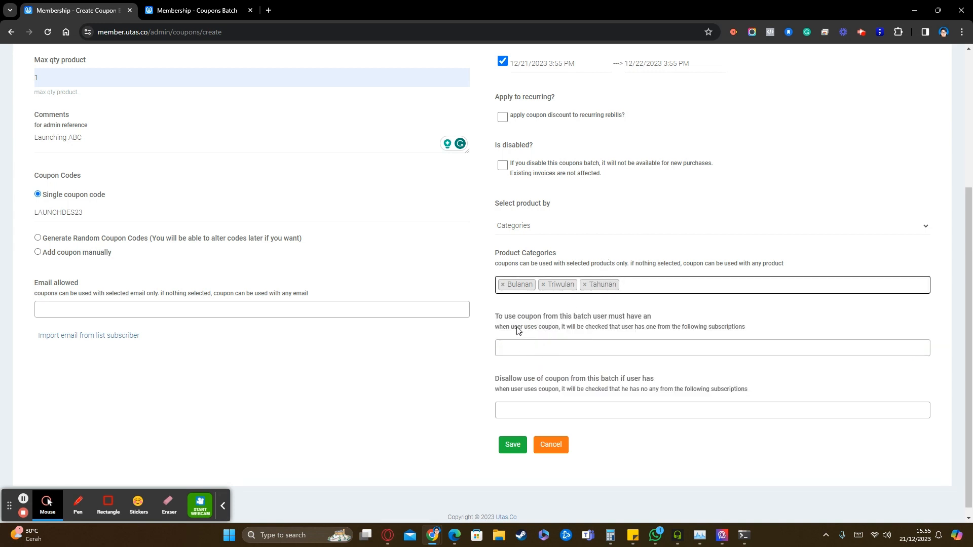
Require the user to have Subscriptions (Active AND) and Subscriptions (Expired AND) to use the coupon
{"action": "left_click_drag", "start_coordinate": [496, 318], "coordinate": [741, 331]}
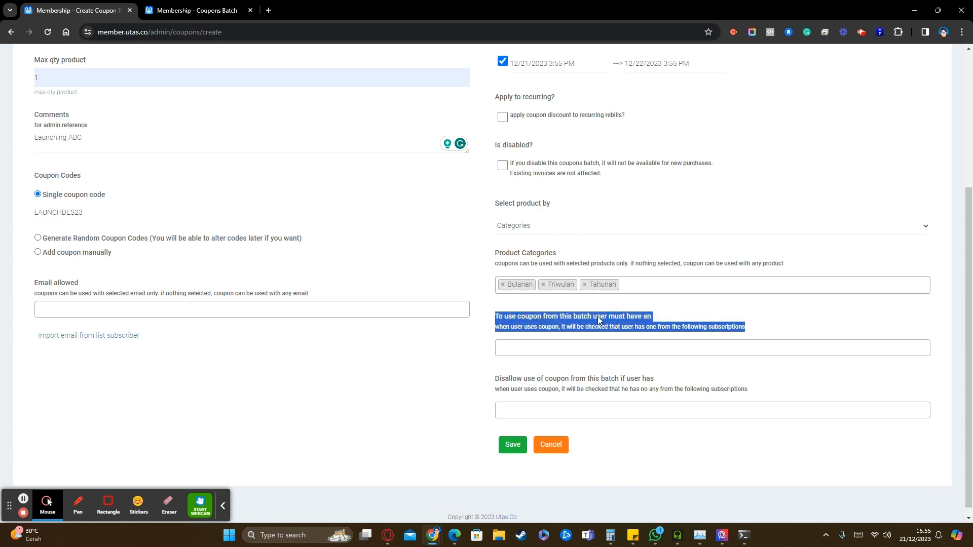
{"action": "left_click", "coordinate": [531, 352]}
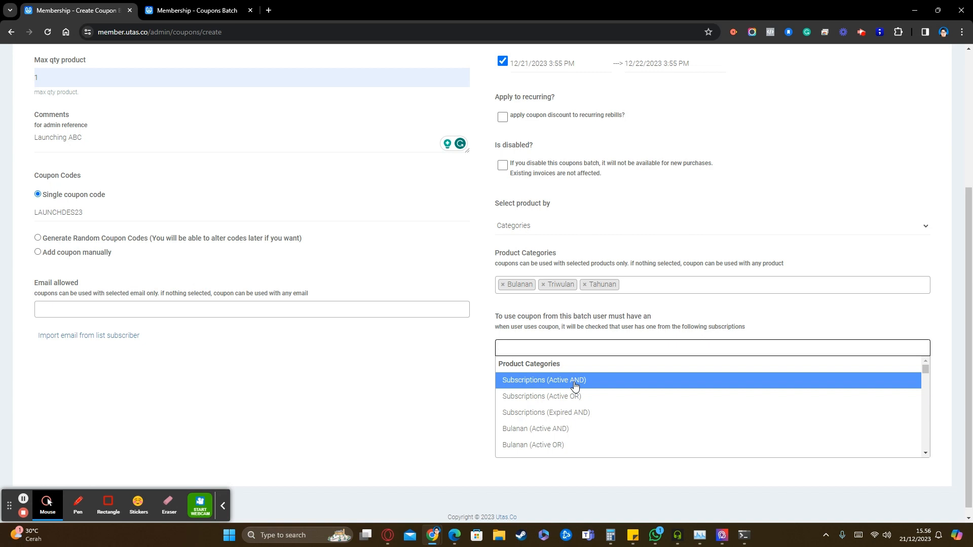
{"action": "left_click", "coordinate": [575, 386]}
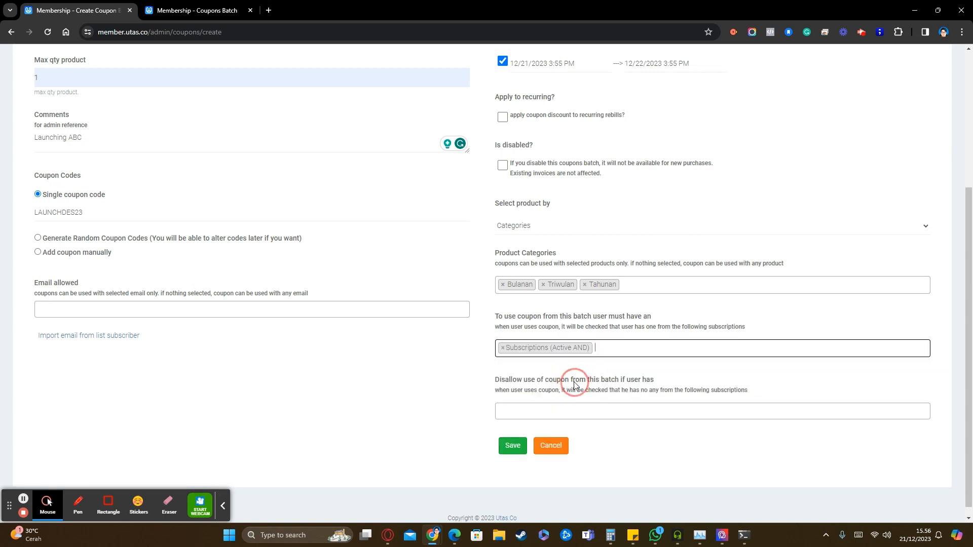
{"action": "left_click", "coordinate": [615, 350]}
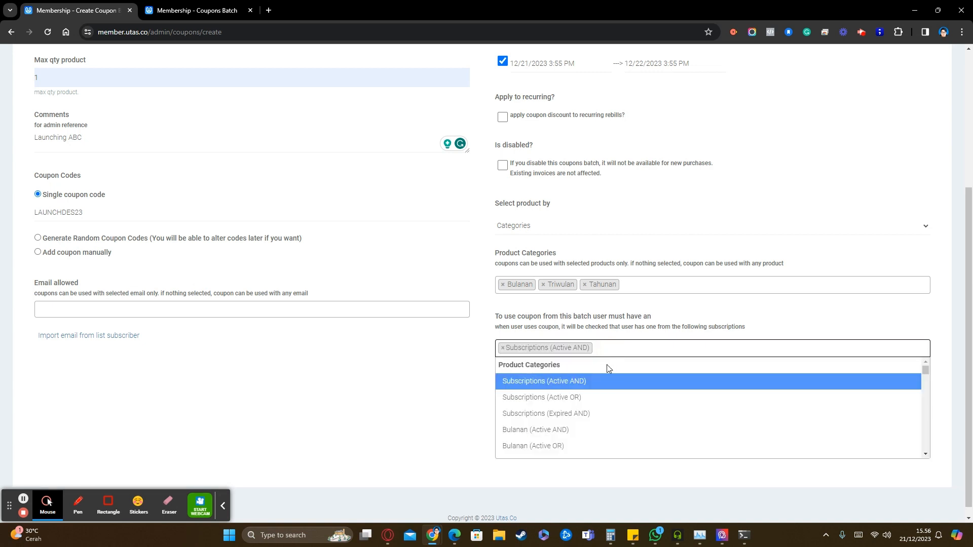
{"action": "left_click", "coordinate": [575, 414]}
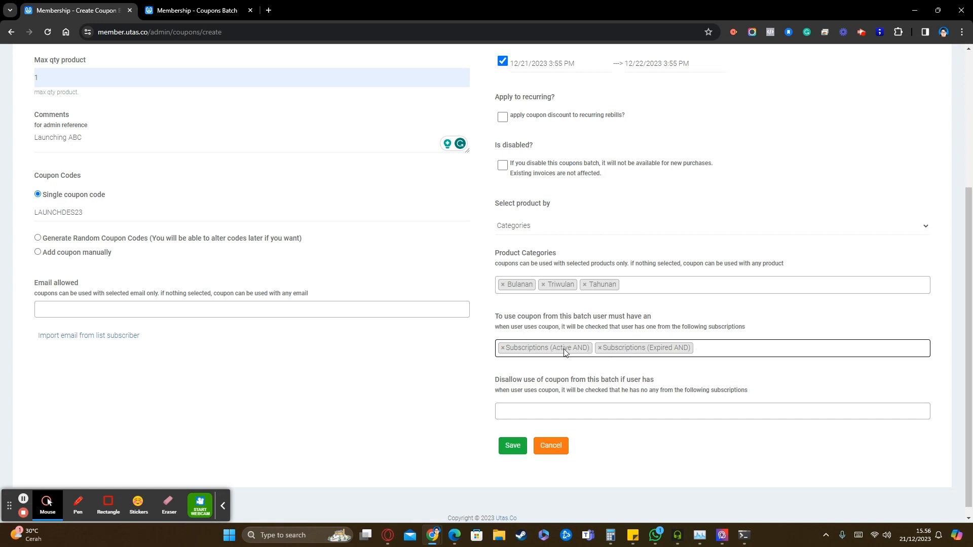
Remove both required subscription conditions and add Subscriptions (Active OR) in their place
{"action": "left_click", "coordinate": [502, 348]}
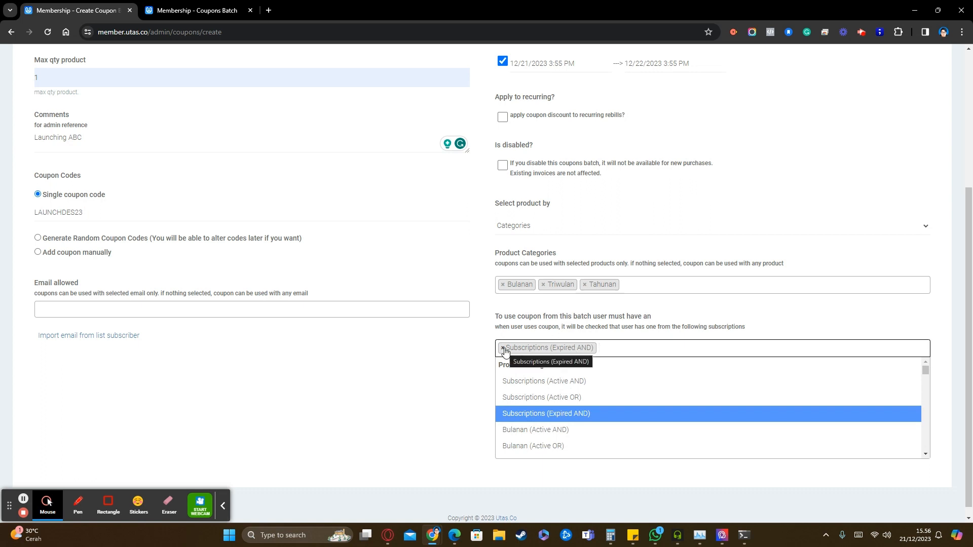
{"action": "left_click", "coordinate": [503, 348]}
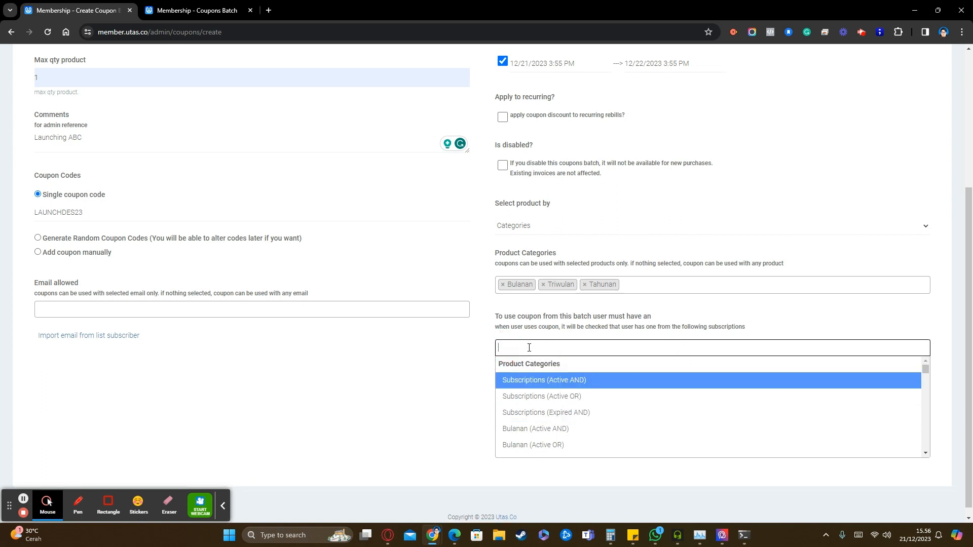
{"action": "left_click", "coordinate": [561, 397]}
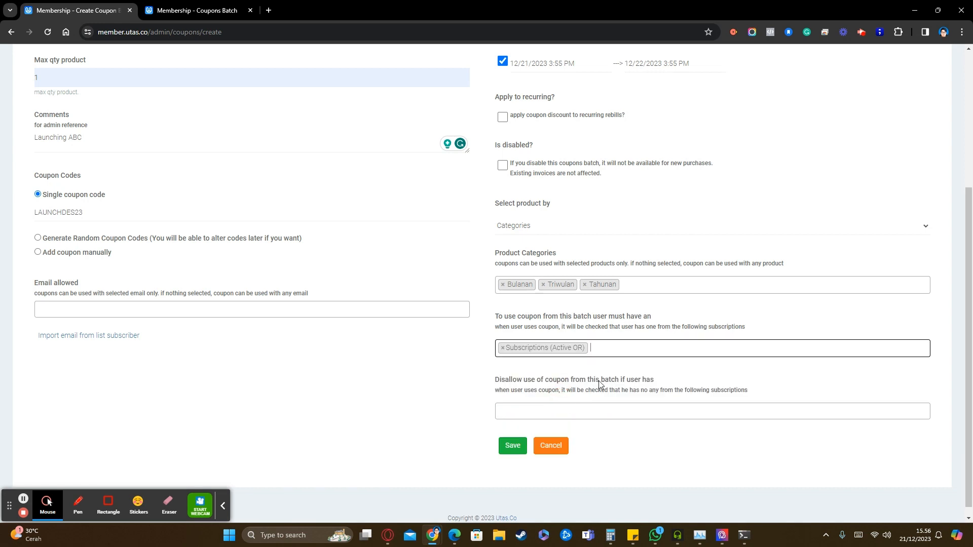
Add Bulanan Plus (Active OR) to the subscriptions the user must have to use the coupon
{"action": "left_click", "coordinate": [613, 353]}
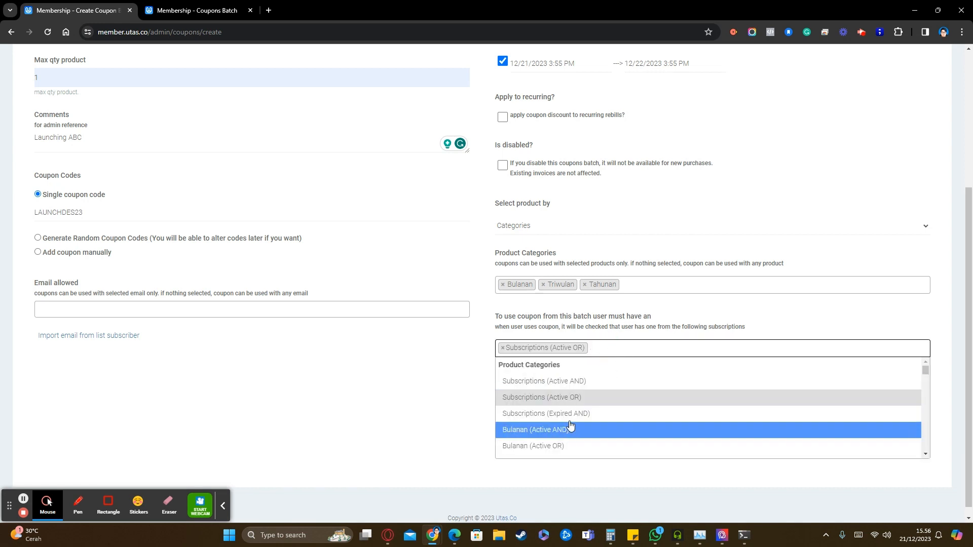
{"action": "scroll", "coordinate": [573, 412], "scroll_direction": "down", "scroll_amount": 5}
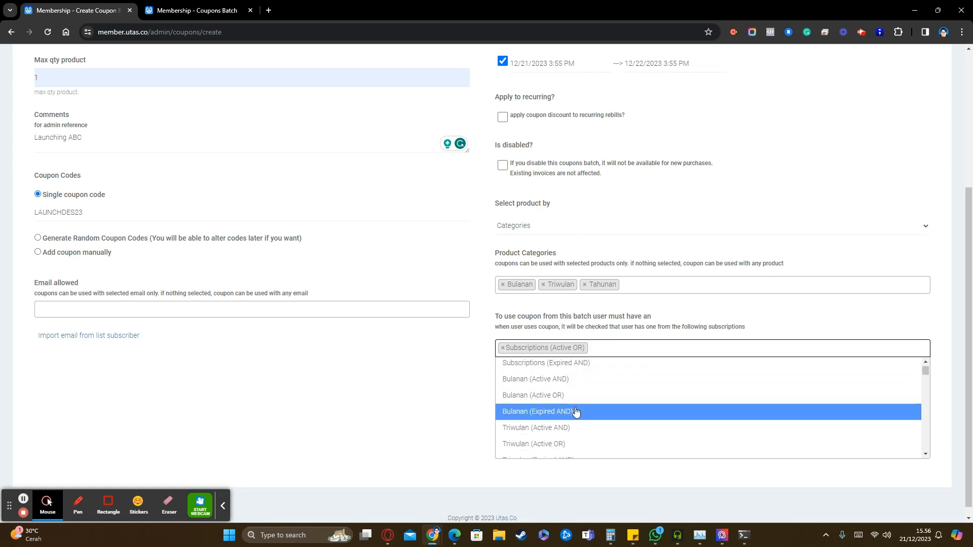
{"action": "scroll", "coordinate": [576, 413], "scroll_direction": "up", "scroll_amount": 5}
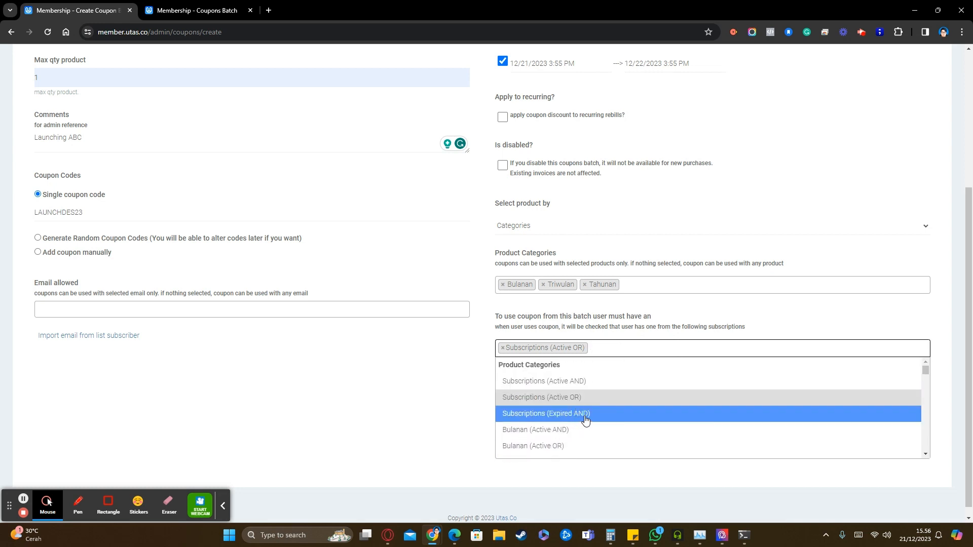
{"action": "scroll", "coordinate": [586, 418], "scroll_direction": "down", "scroll_amount": 6}
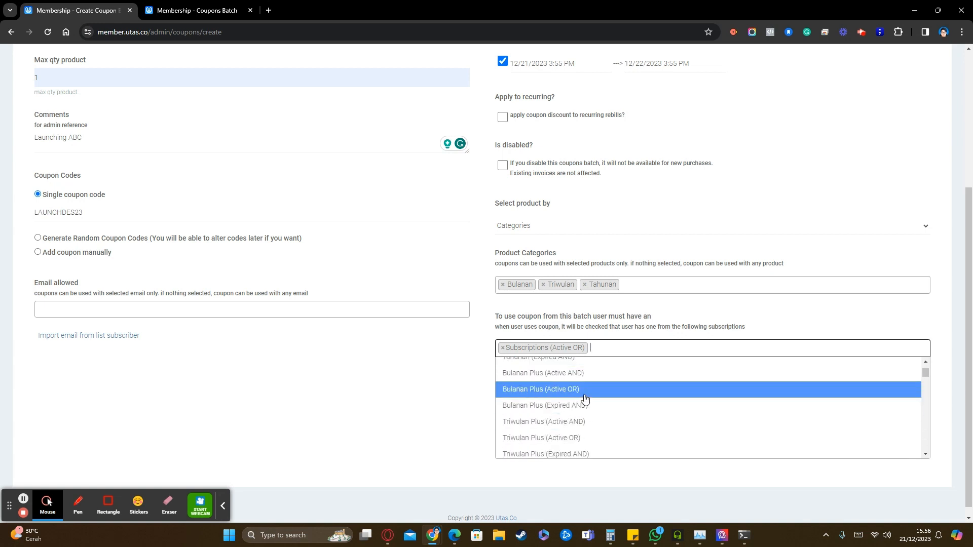
{"action": "left_click", "coordinate": [589, 393]}
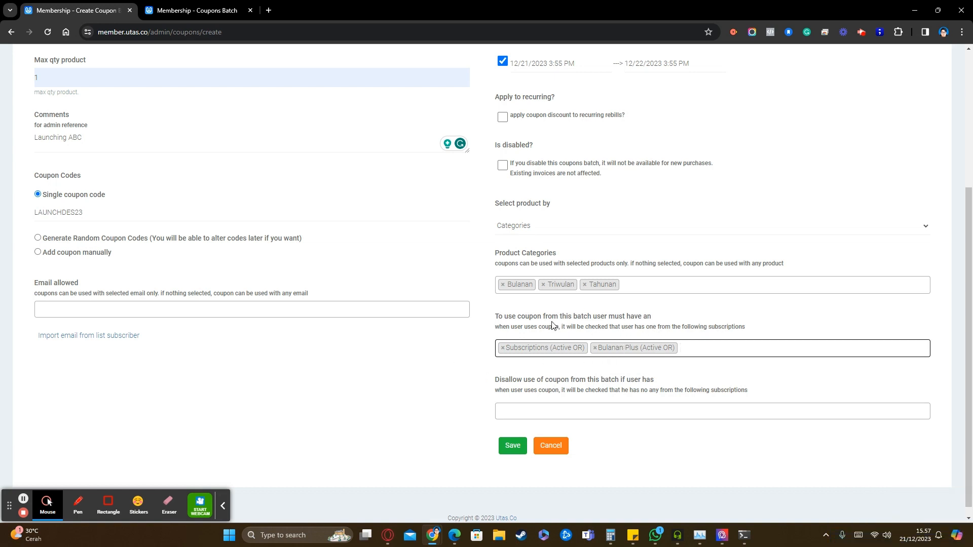
Remove the Subscriptions (Active OR) and Bulanan Plus (Active OR) conditions from the required subscriptions
{"action": "left_click", "coordinate": [502, 349]}
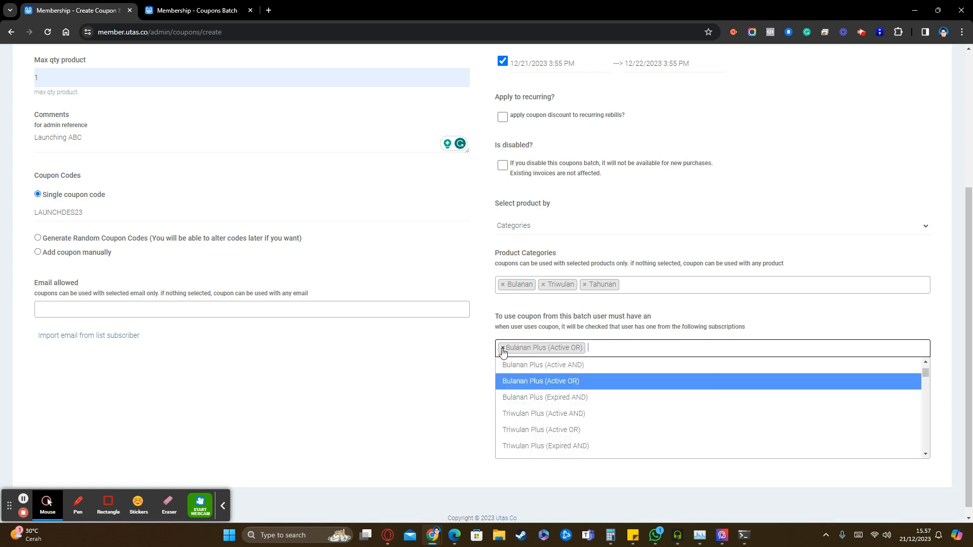
{"action": "left_click", "coordinate": [502, 349]}
{"action": "left_click", "coordinate": [457, 356]}
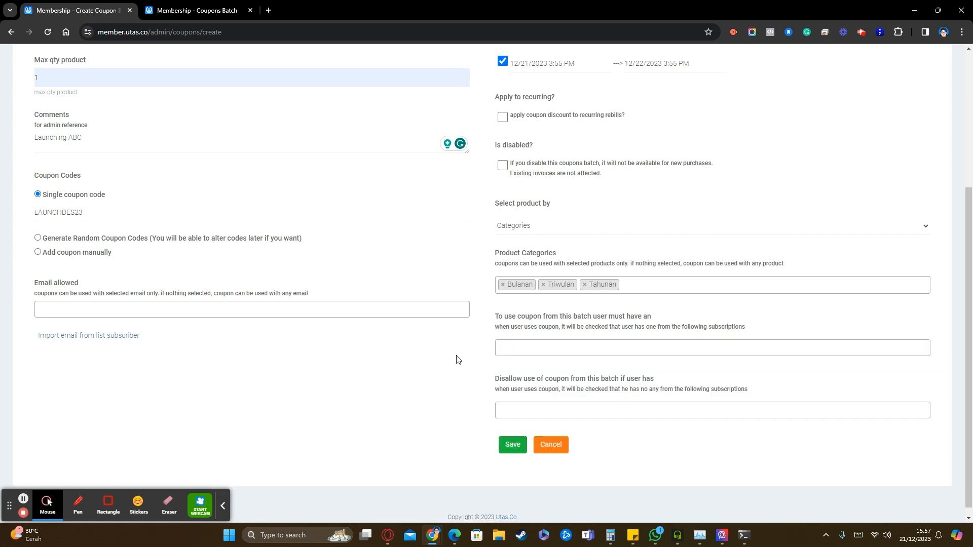
Examine the subscription options offered for the must-have condition and for the condition that disallows coupon use
{"action": "left_click", "coordinate": [527, 348]}
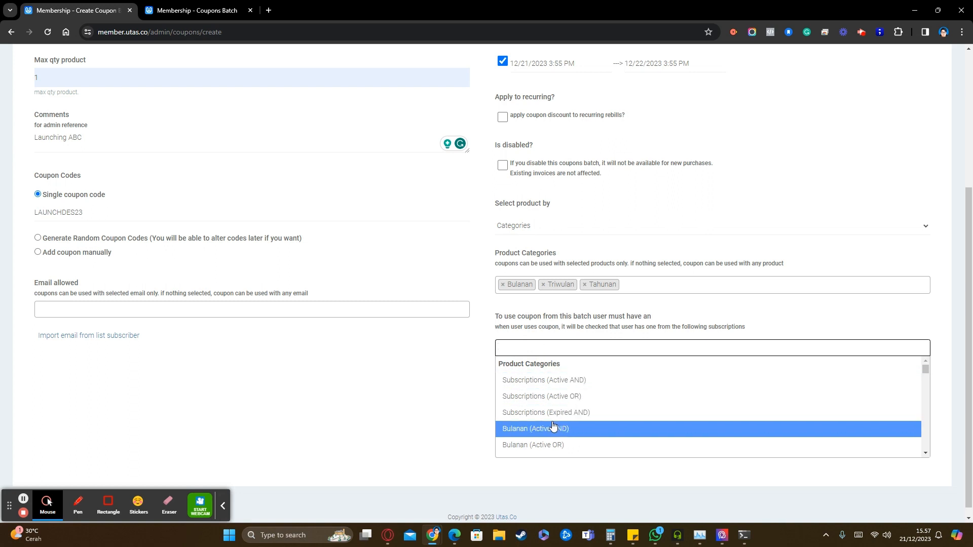
{"action": "scroll", "coordinate": [526, 417], "scroll_direction": "down", "scroll_amount": 1}
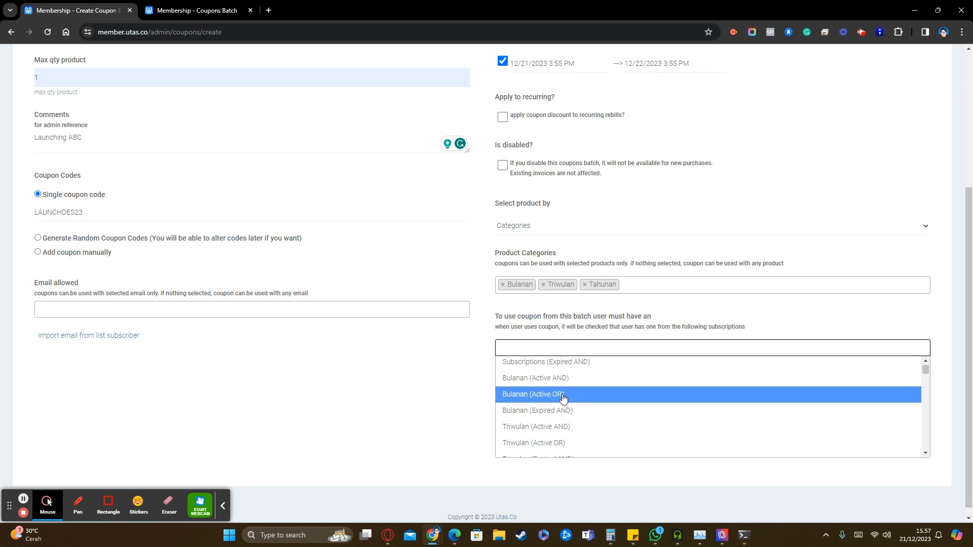
{"action": "scroll", "coordinate": [565, 416], "scroll_direction": "up", "scroll_amount": 2}
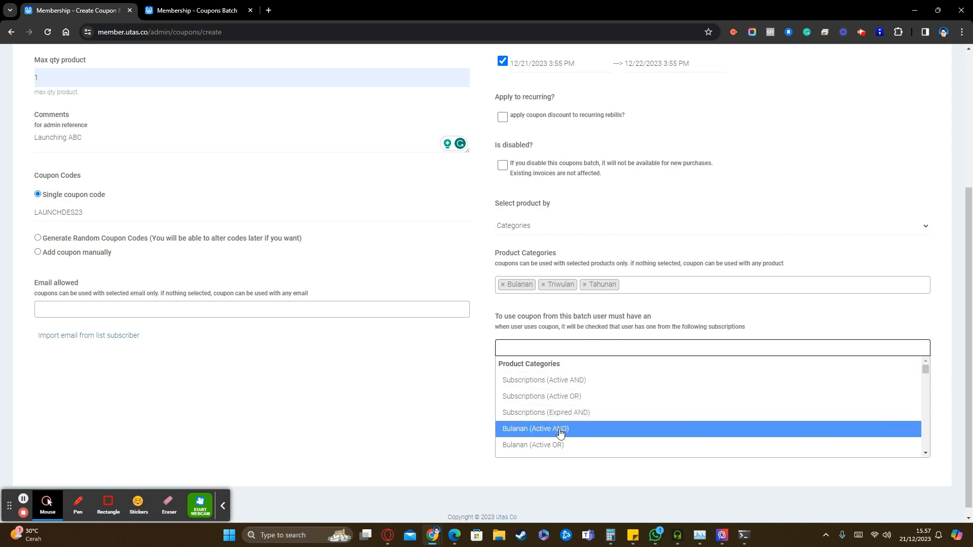
{"action": "scroll", "coordinate": [557, 405], "scroll_direction": "down", "scroll_amount": 1}
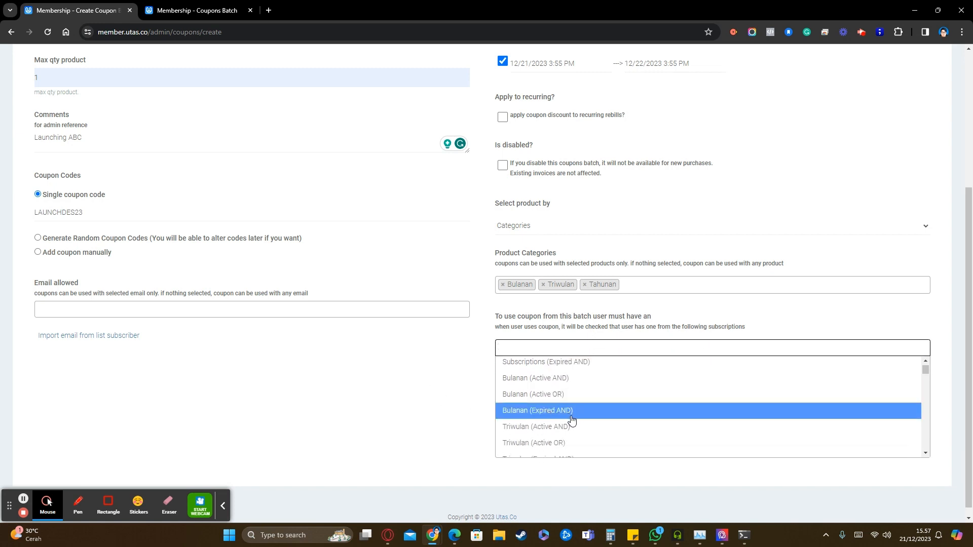
{"action": "left_click", "coordinate": [452, 419]}
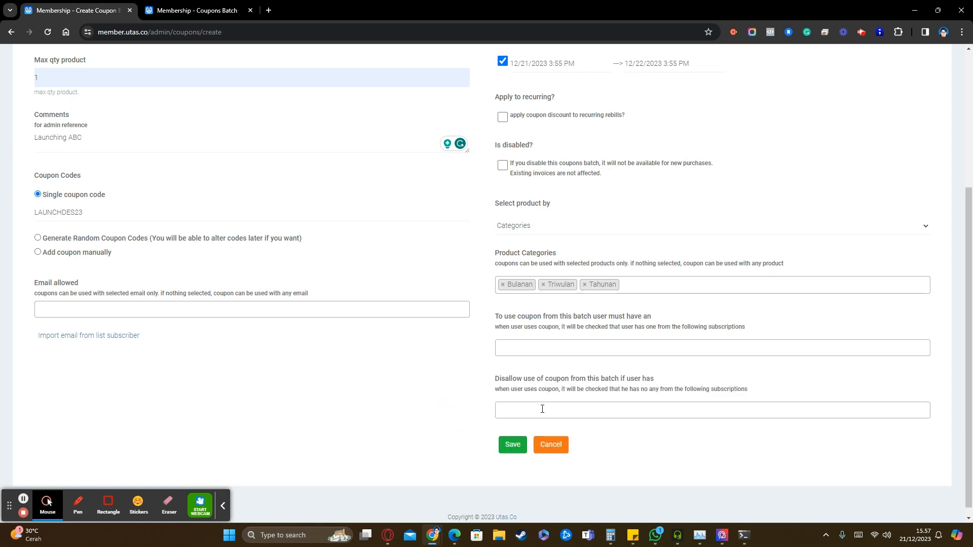
{"action": "left_click", "coordinate": [554, 411]}
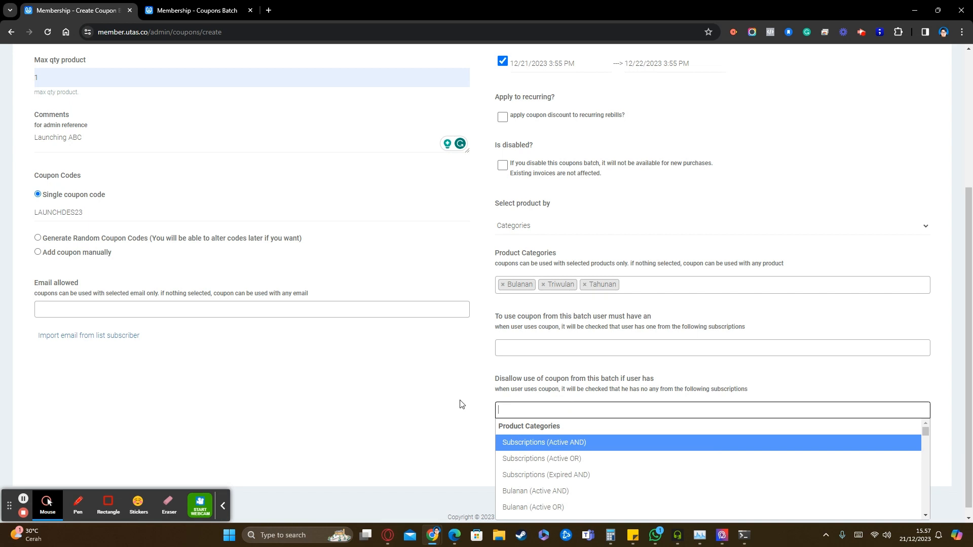
{"action": "scroll", "coordinate": [462, 404], "scroll_direction": "down", "scroll_amount": 1}
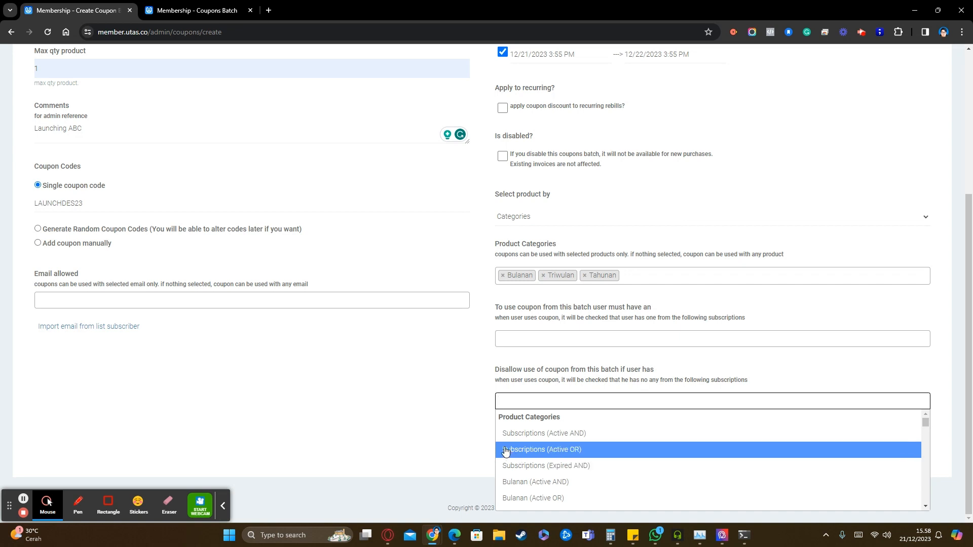
{"action": "left_click", "coordinate": [431, 423]}
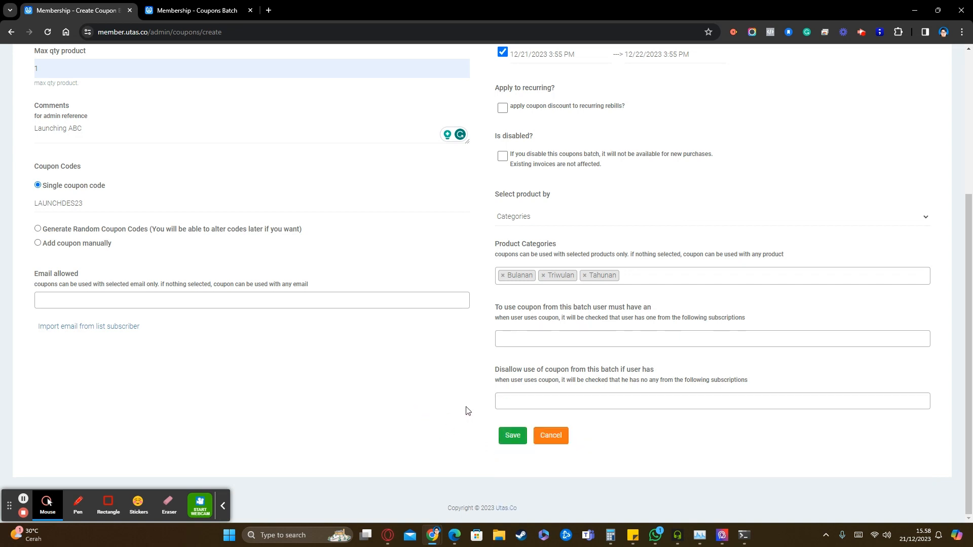
Review the coupon batch form, checking the basic details, advanced settings and subscription conditions
{"action": "scroll", "coordinate": [467, 410], "scroll_direction": "up", "scroll_amount": 4}
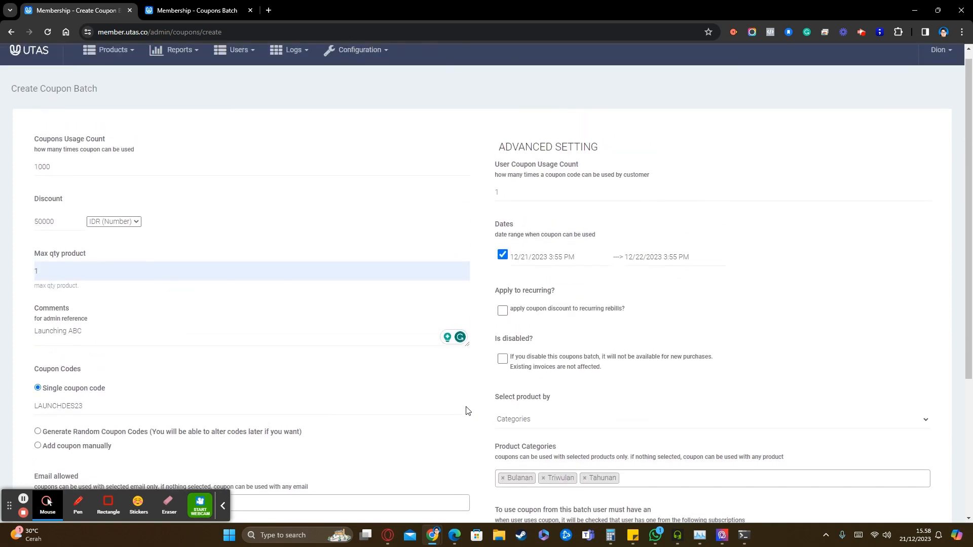
{"action": "scroll", "coordinate": [467, 407], "scroll_direction": "down", "scroll_amount": 2}
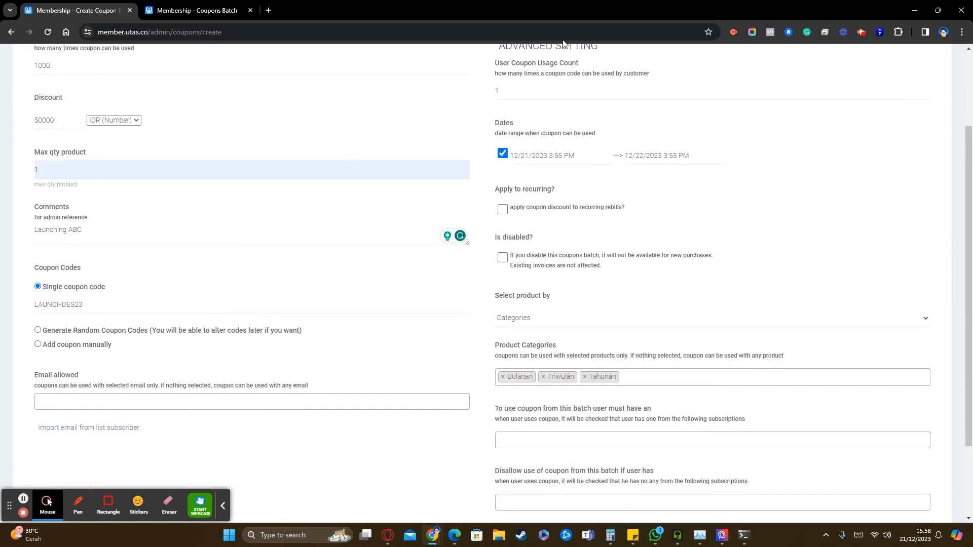
{"action": "scroll", "coordinate": [459, 339], "scroll_direction": "down", "scroll_amount": 2}
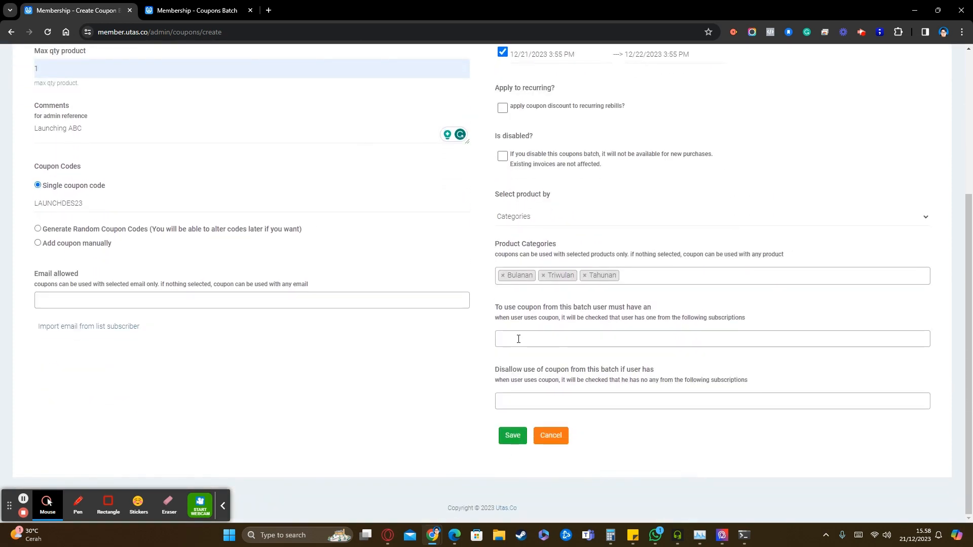
{"action": "left_click", "coordinate": [518, 339]}
{"action": "left_click", "coordinate": [462, 354]}
{"action": "left_click", "coordinate": [436, 404]}
{"action": "scroll", "coordinate": [458, 404], "scroll_direction": "up", "scroll_amount": 4}
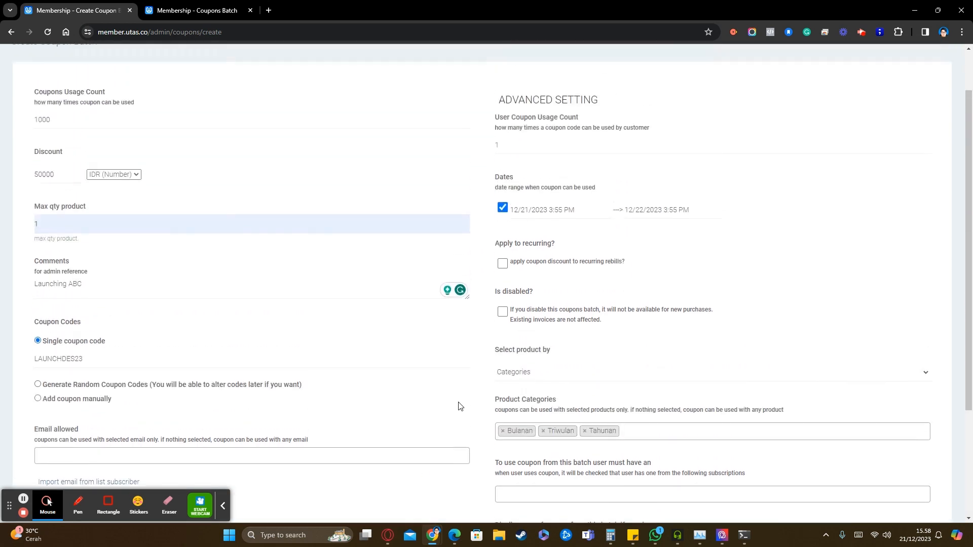
Save the new coupon batch and acknowledge the confirmation message
{"action": "scroll", "coordinate": [482, 395], "scroll_direction": "down", "scroll_amount": 3}
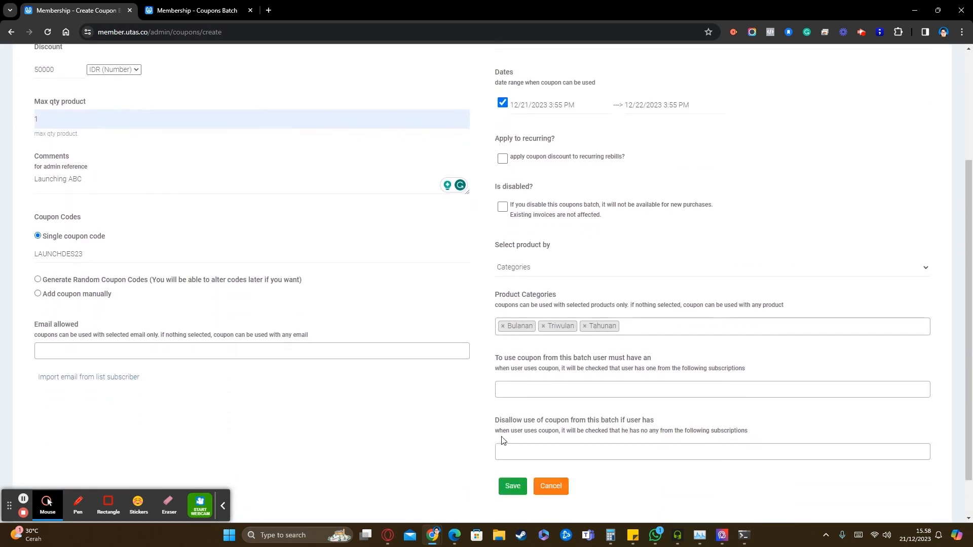
{"action": "left_click", "coordinate": [513, 486]}
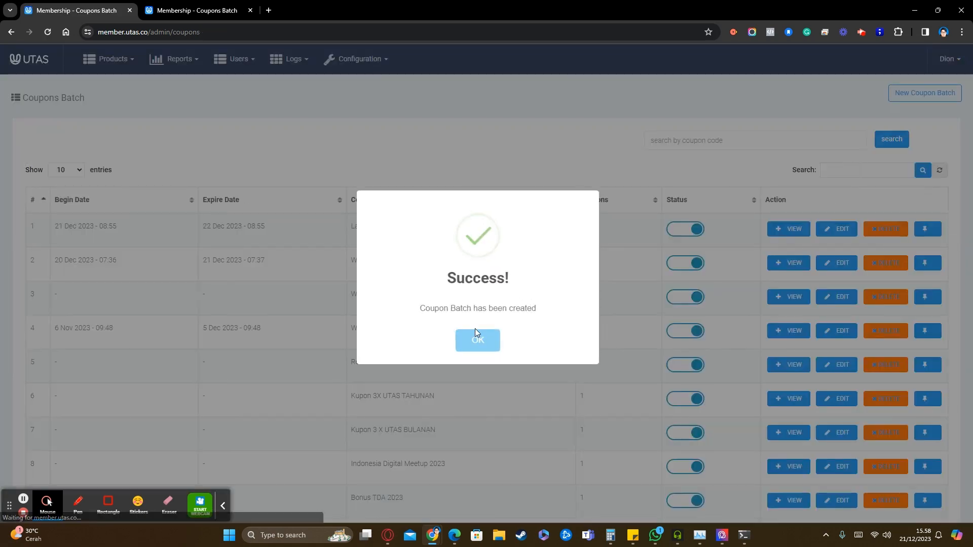
{"action": "left_click", "coordinate": [481, 339]}
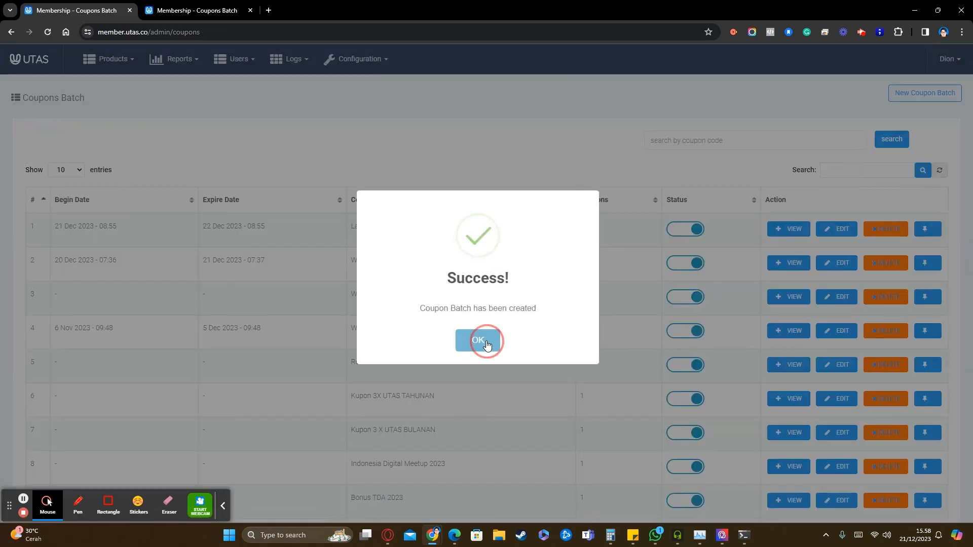